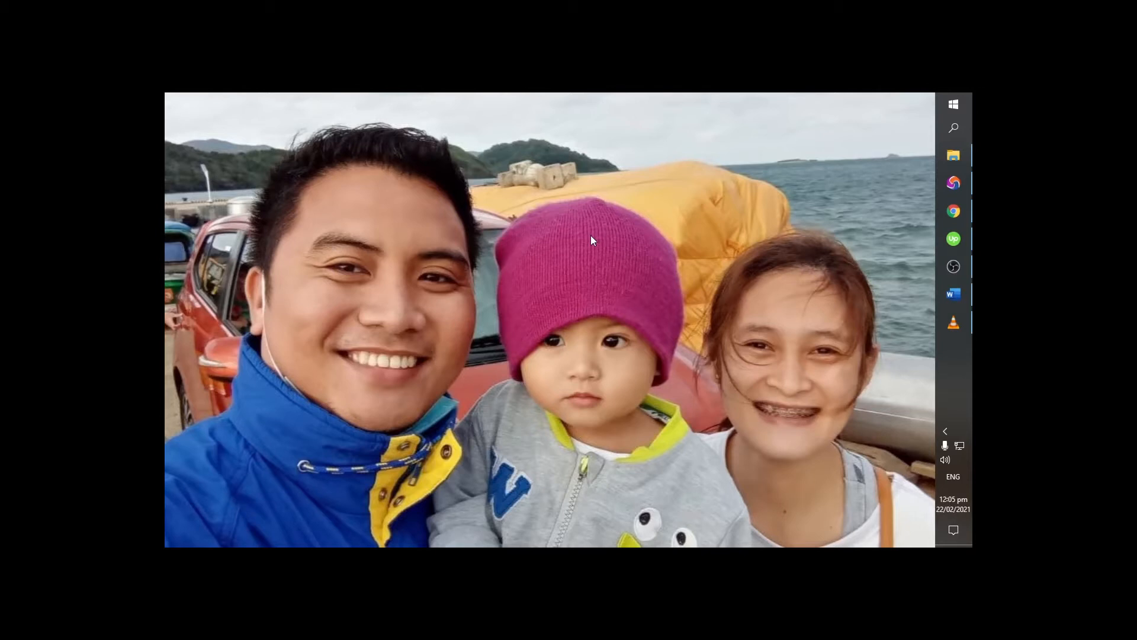
- Switch to the blank document in Word
left_click(950, 297)
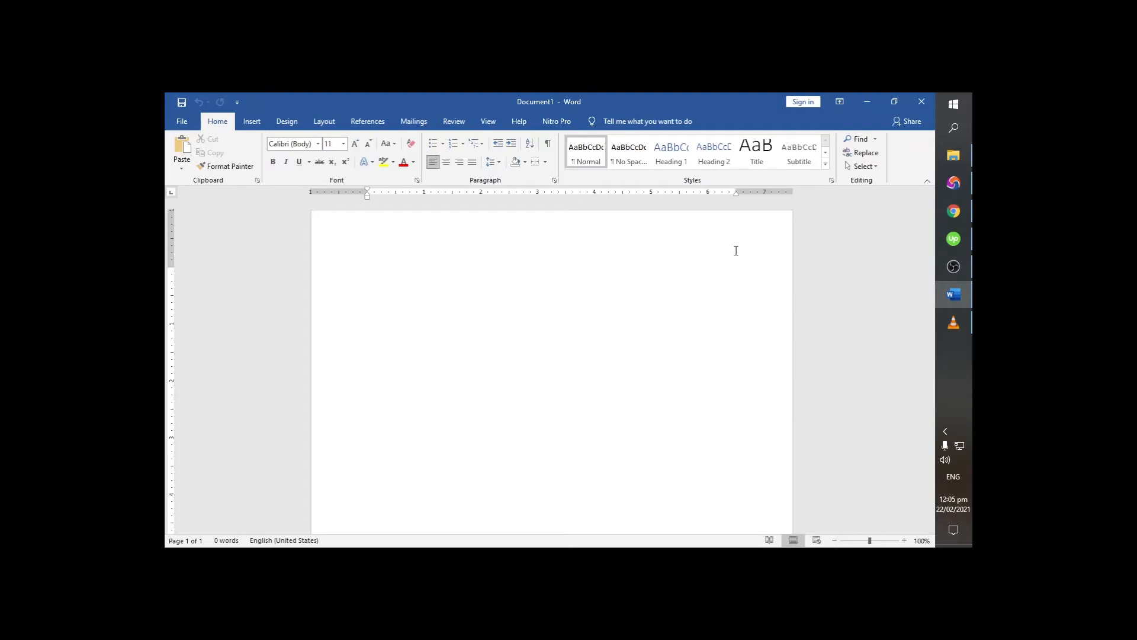
scroll(568, 337, "down", 1)
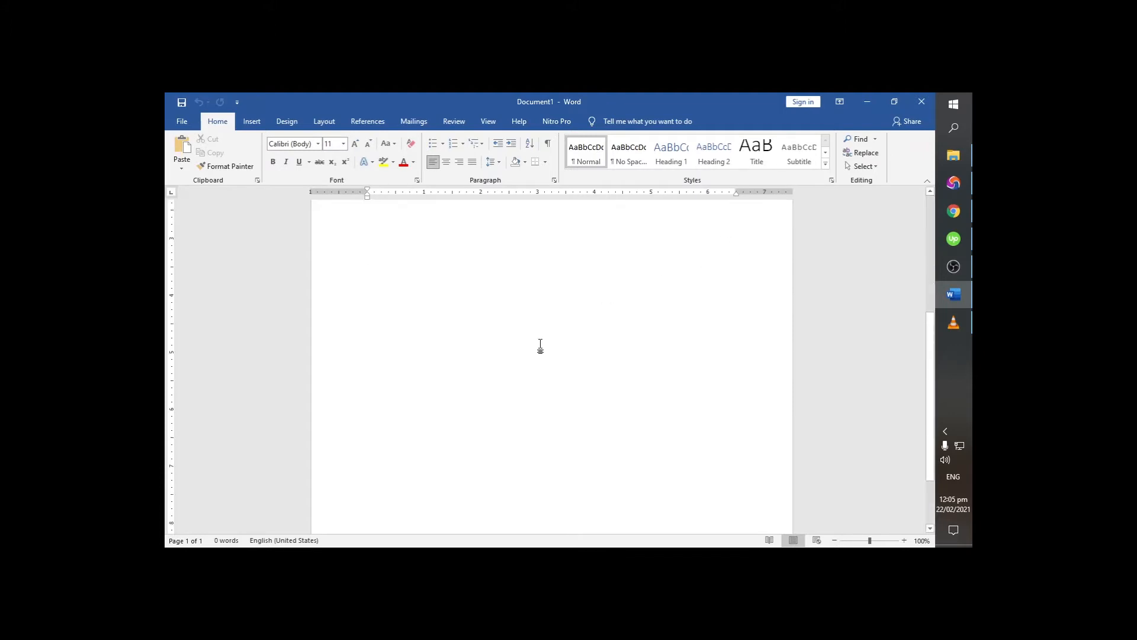
scroll(540, 347, "up", 2)
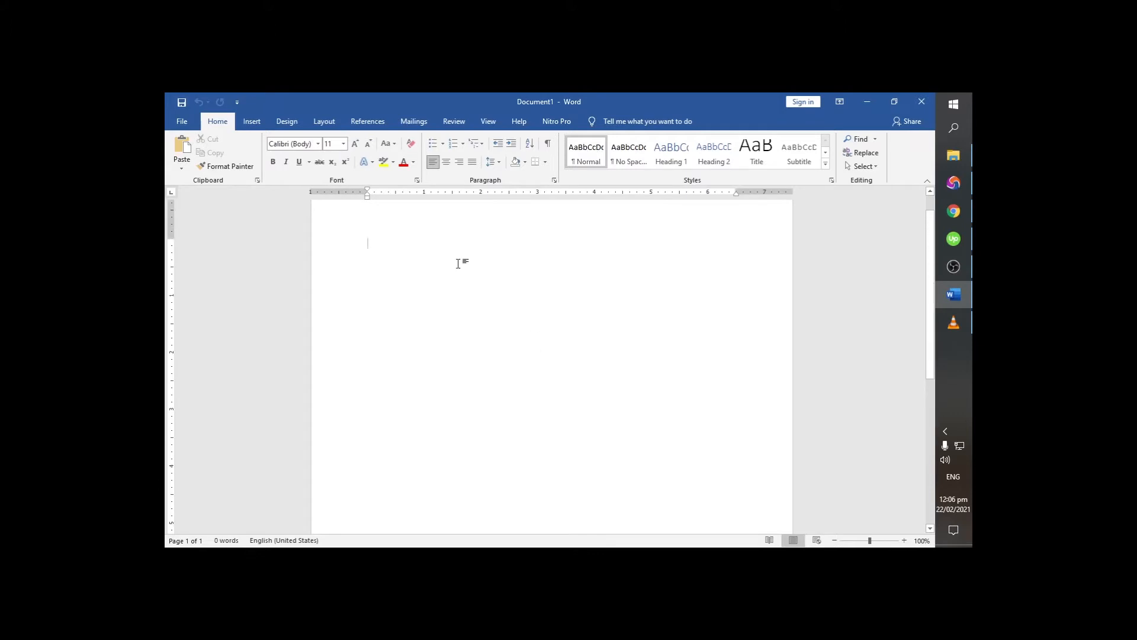
- Fill the first page with one-letter lines of "P" until the text runs onto a second page
key("Return")
key("Return")
key("Return")
key("Return")
key("Return")
key("Return")
key("Return")
key("Return")
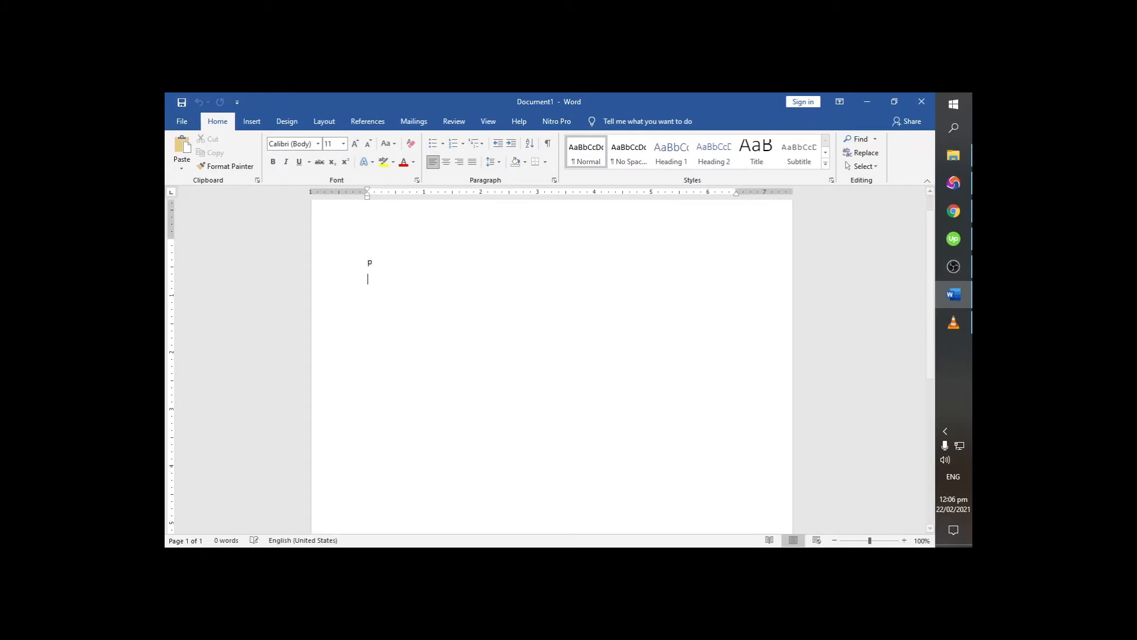
key("Return")
key("Return")
key("Return")
key("Return")
key("Return")
key("Return")
key("Return")
key("Return")
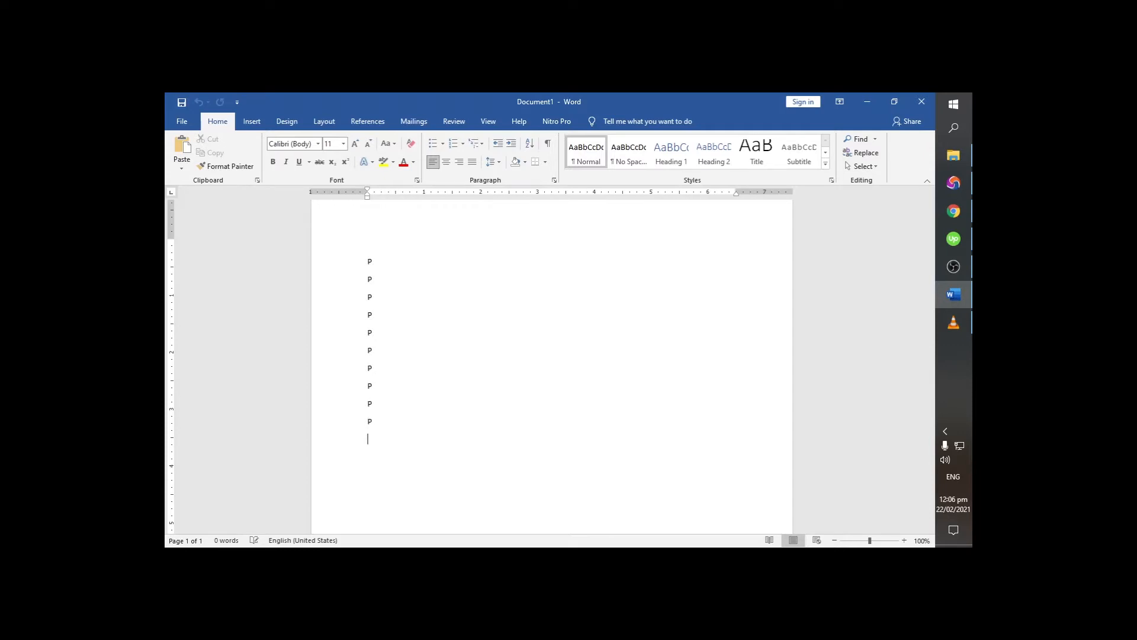
key("Return")
key("Return")
key("Return")
key("Return")
key("Return")
key("Return")
key("Return")
key("Return")
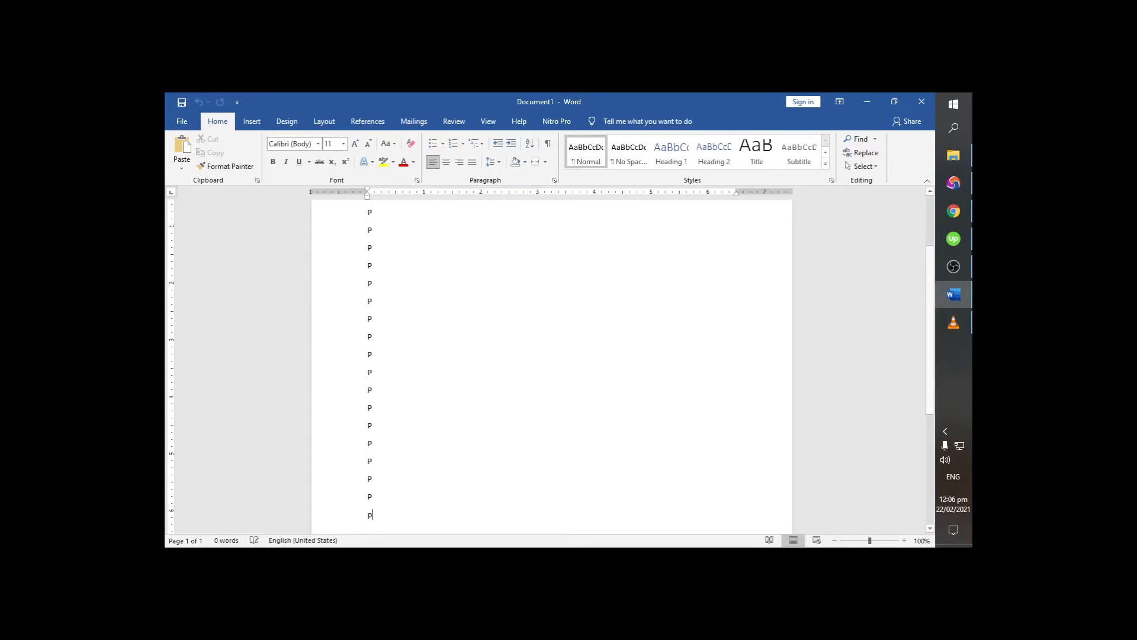
key("Return")
key("Return")
key("Return")
key("Return")
key("Return")
key("Return")
key("Return")
key("Return")
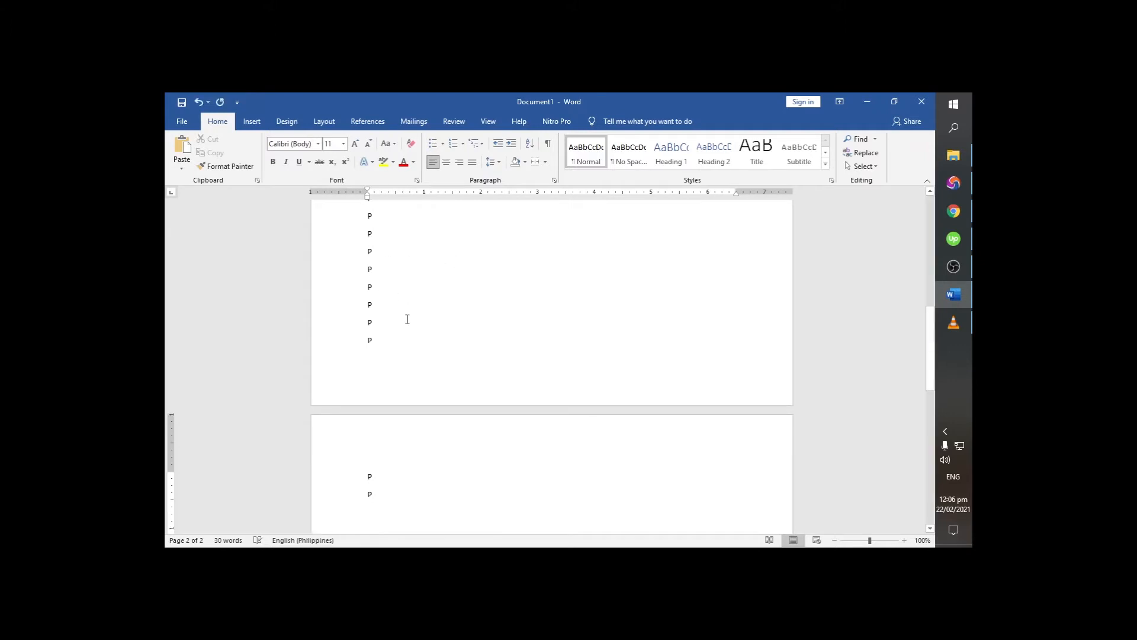
- Replace the last "P" on page one with "1" and add more short lines such as "Poop" and "P" on page two
left_click(391, 343)
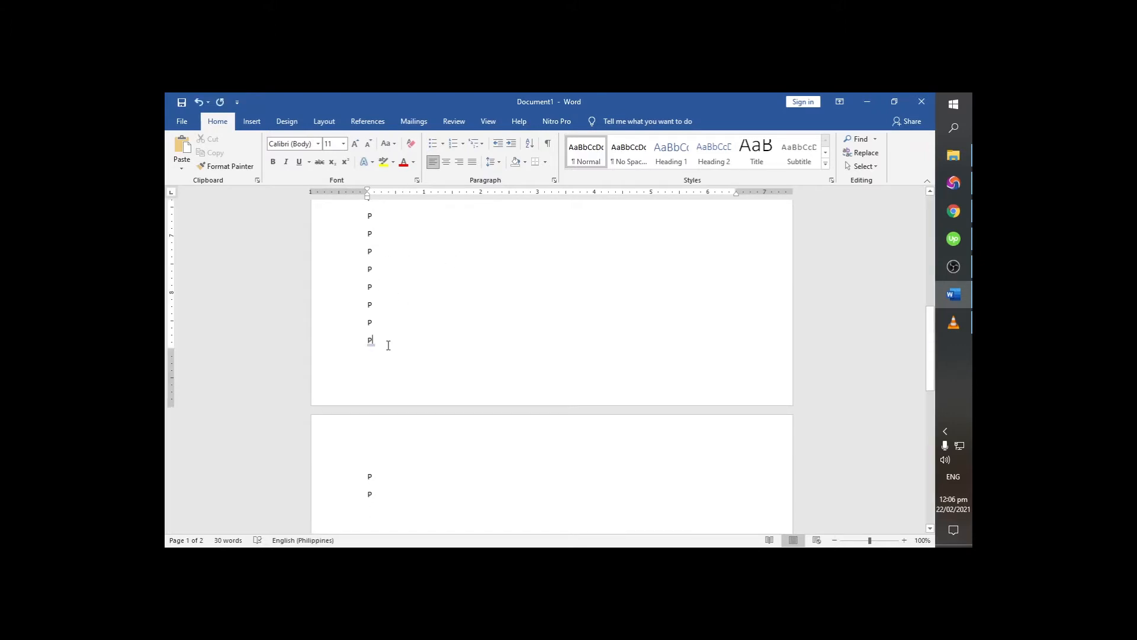
key("BackSpace")
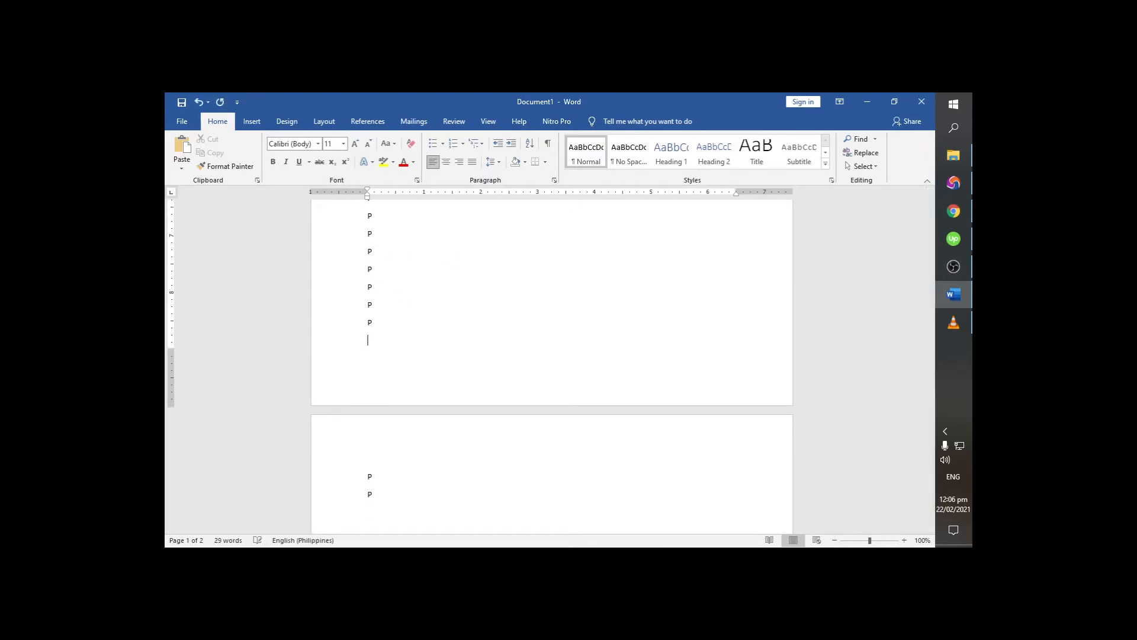
left_click(400, 493)
key("Return")
type("poop")
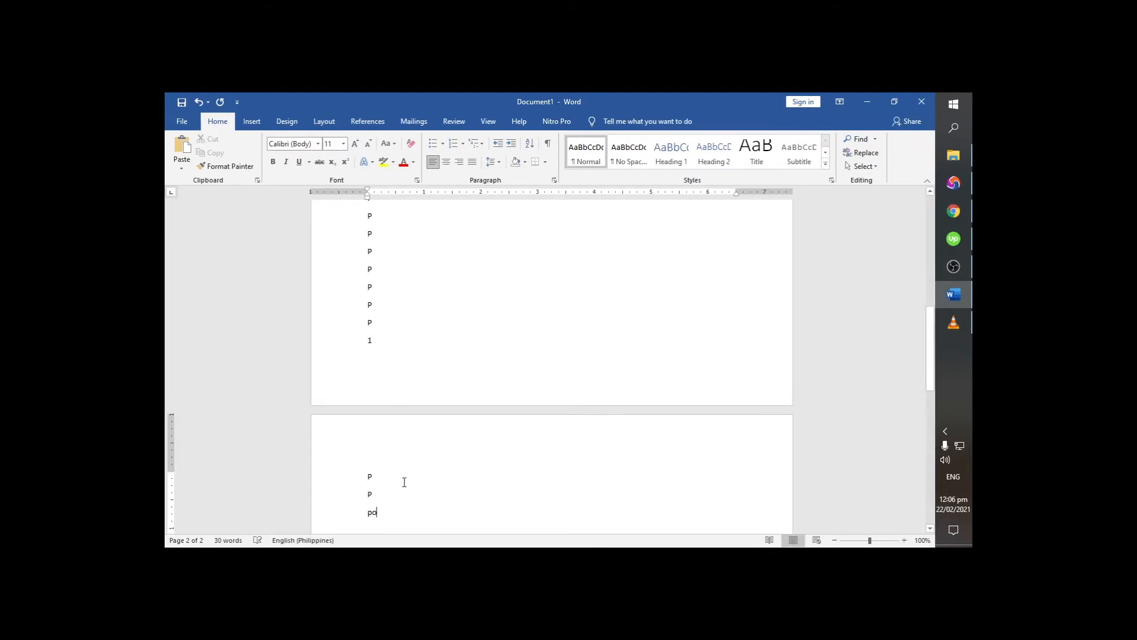
key("Return")
type("p")
key("Return")
type("p")
key("Return")
key("p")
key("Return")
key("p")
- Fill page two with lines such as "Iop", "O" and "P" until page three starts, and erase the "P" on page two's last line
key("Return")
key("p")
key("Return")
key("p")
key("Return")
key("p")
key("Return")
key("p")
key("Return")
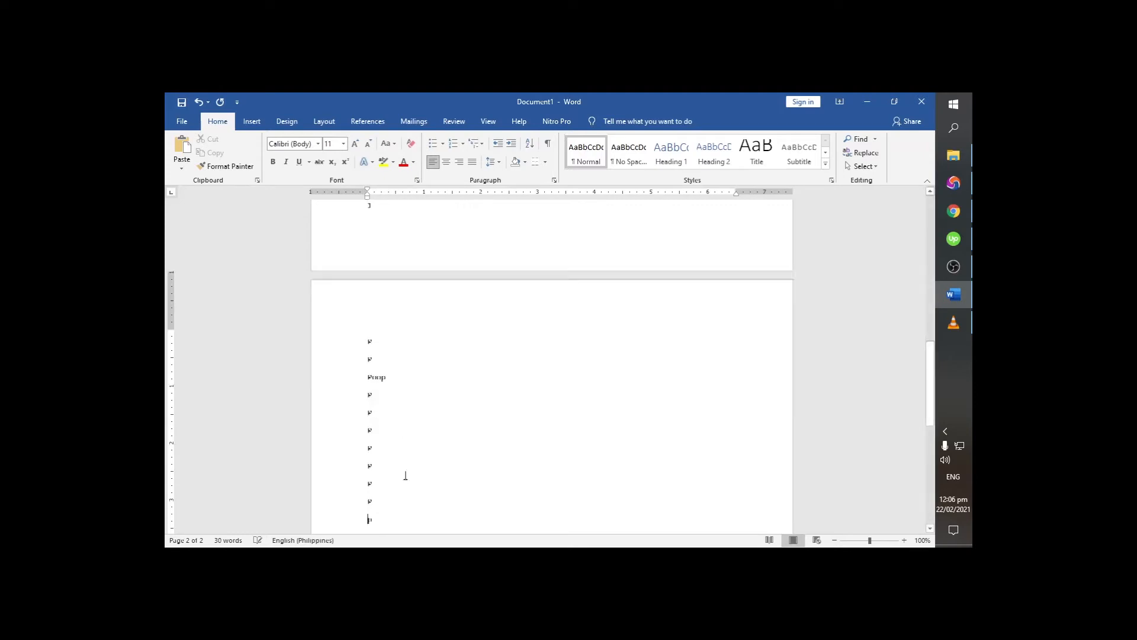
type("iop")
key("Return")
type("p")
key("Return")
type("o")
key("Return")
key("p")
key("Return")
key("p")
key("Return")
key("p")
key("Return")
key("p")
key("Return")
key("p")
key("Return")
key("p")
key("Return")
key("p")
key("Return")
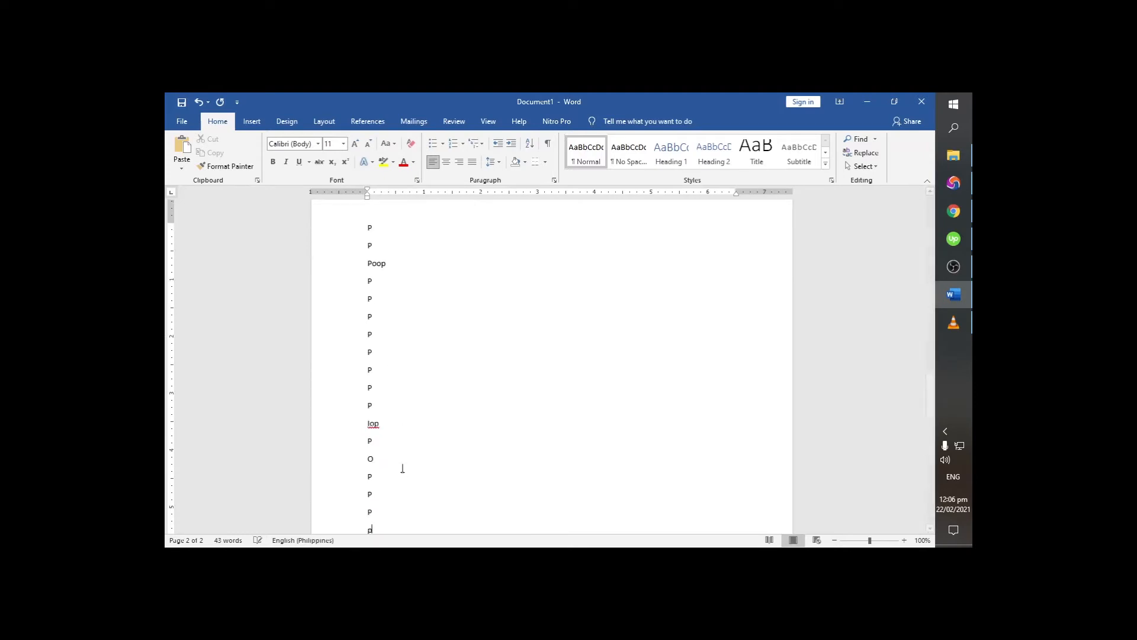
scroll(407, 435, "down", 2)
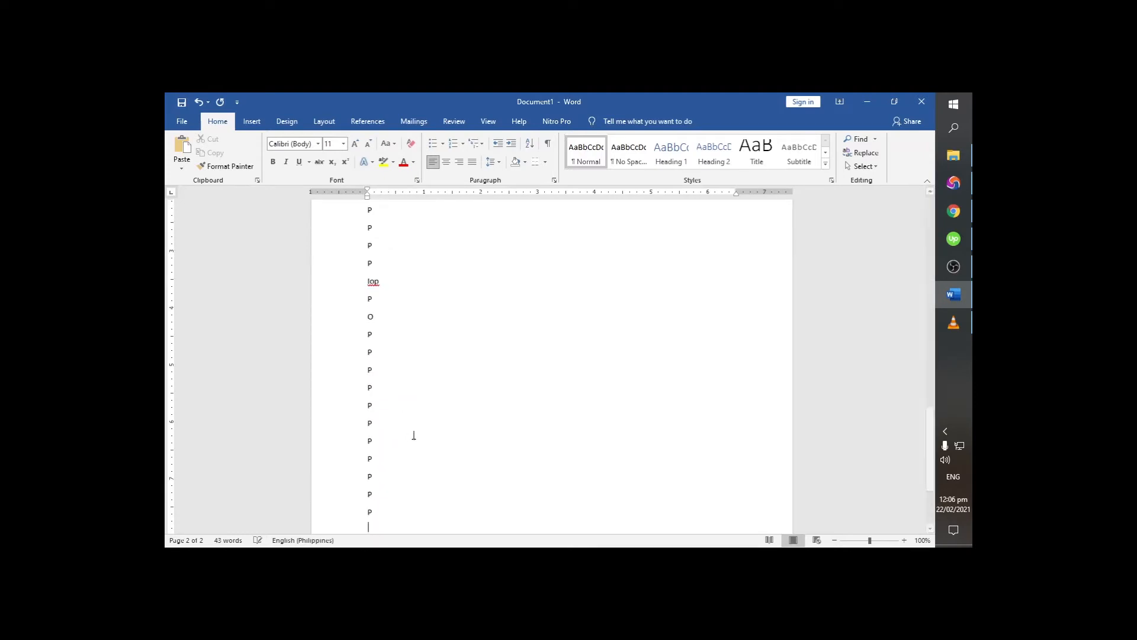
type("p")
key("Return")
type("p")
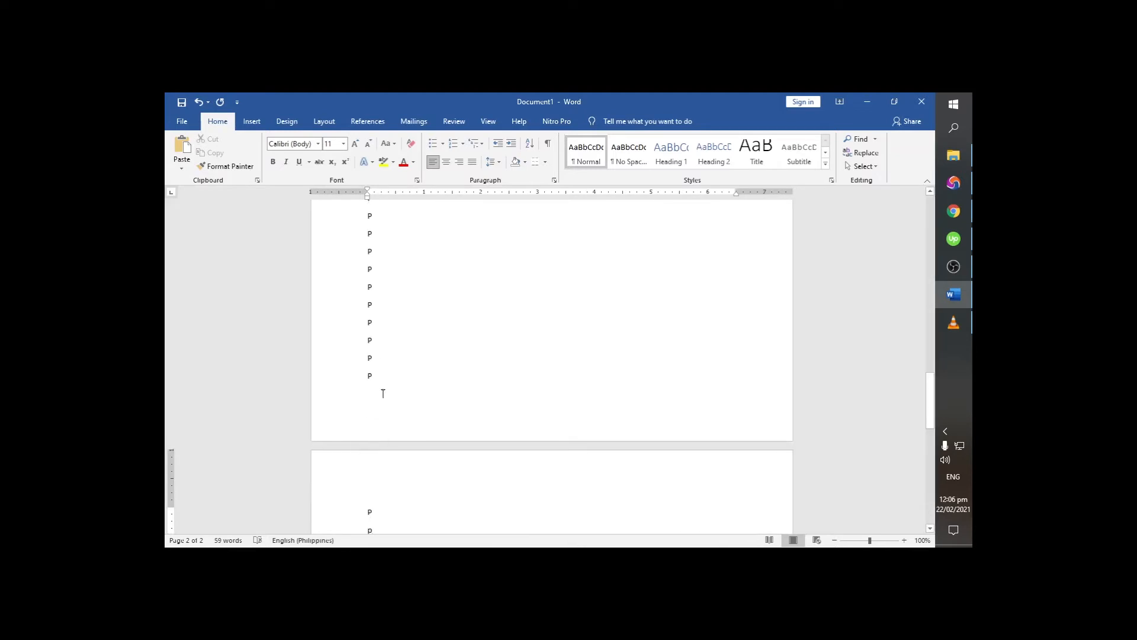
left_click(384, 383)
key("BackSpace")
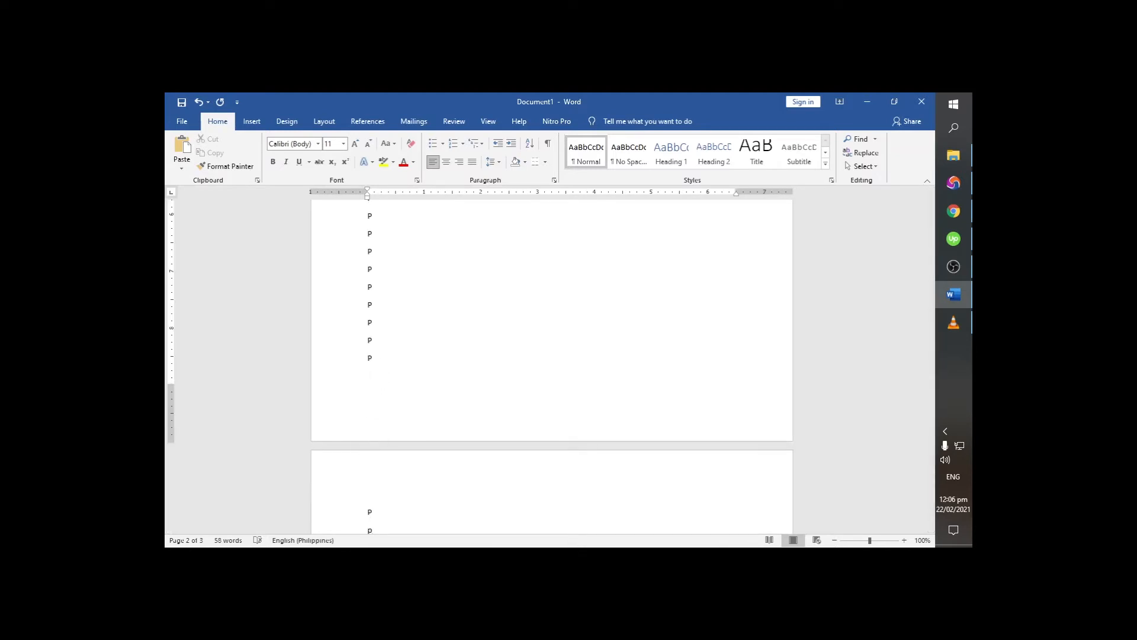
- Select the whole document text and delete it
scroll(429, 356, "up", 15)
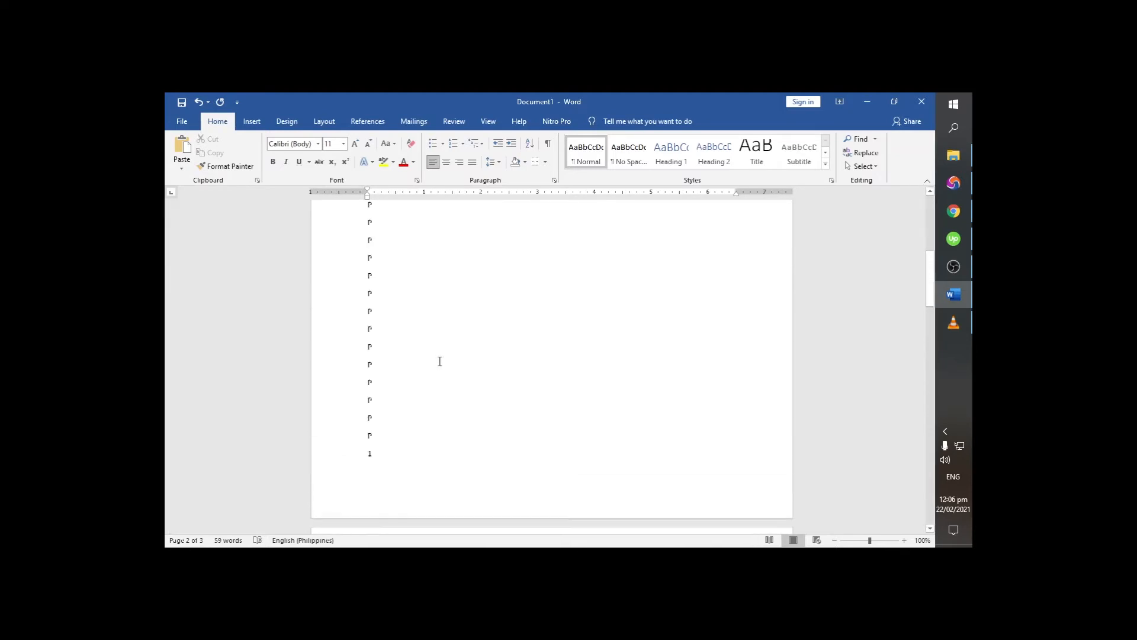
scroll(441, 361, "up", 1)
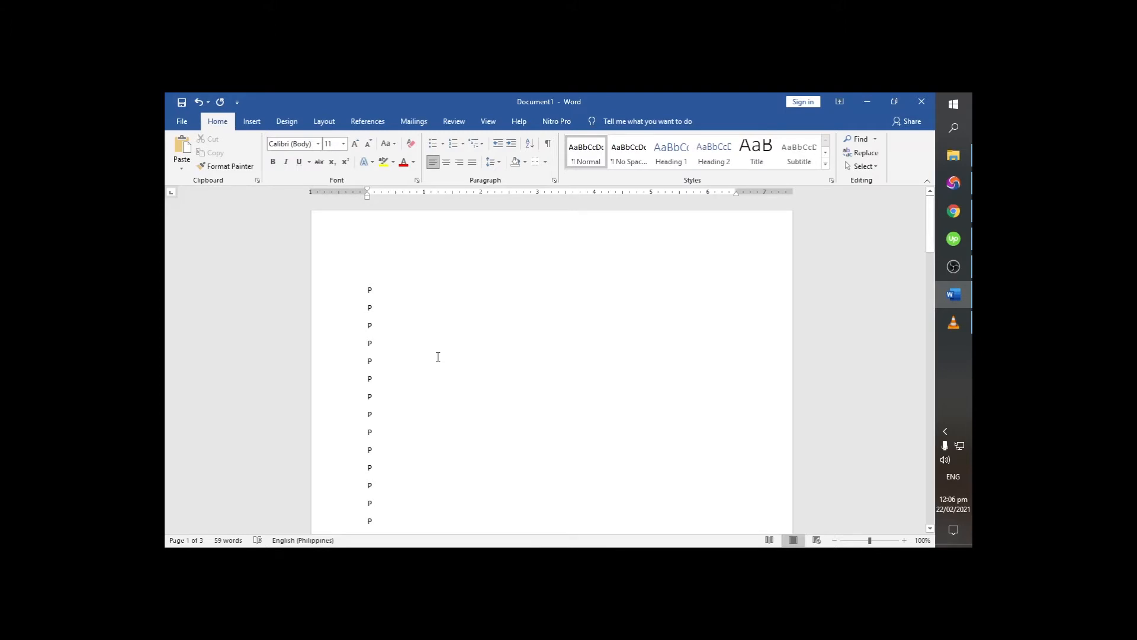
key("ctrl+a")
key("Delete")
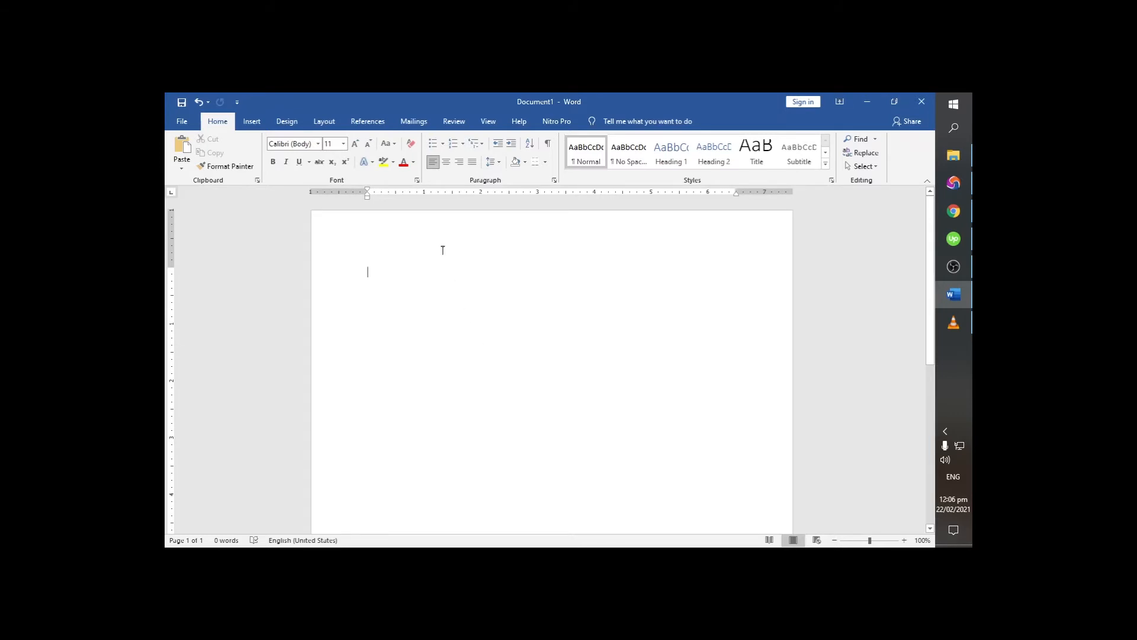
- Open the page header for editing and return to the body text, two times in a row
double_click(433, 231)
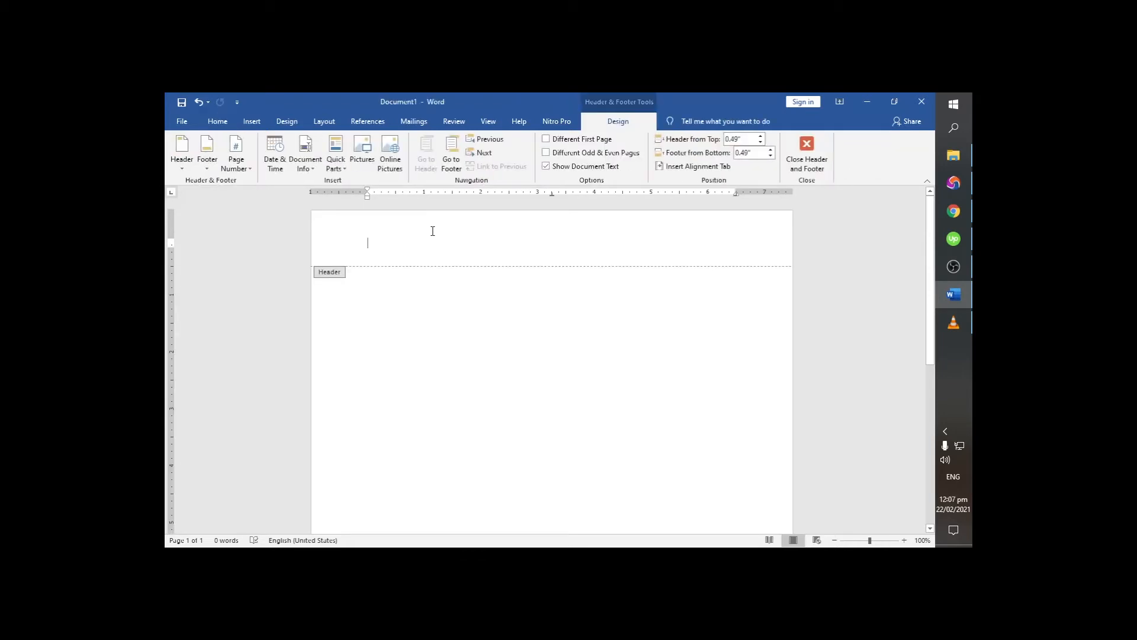
double_click(440, 357)
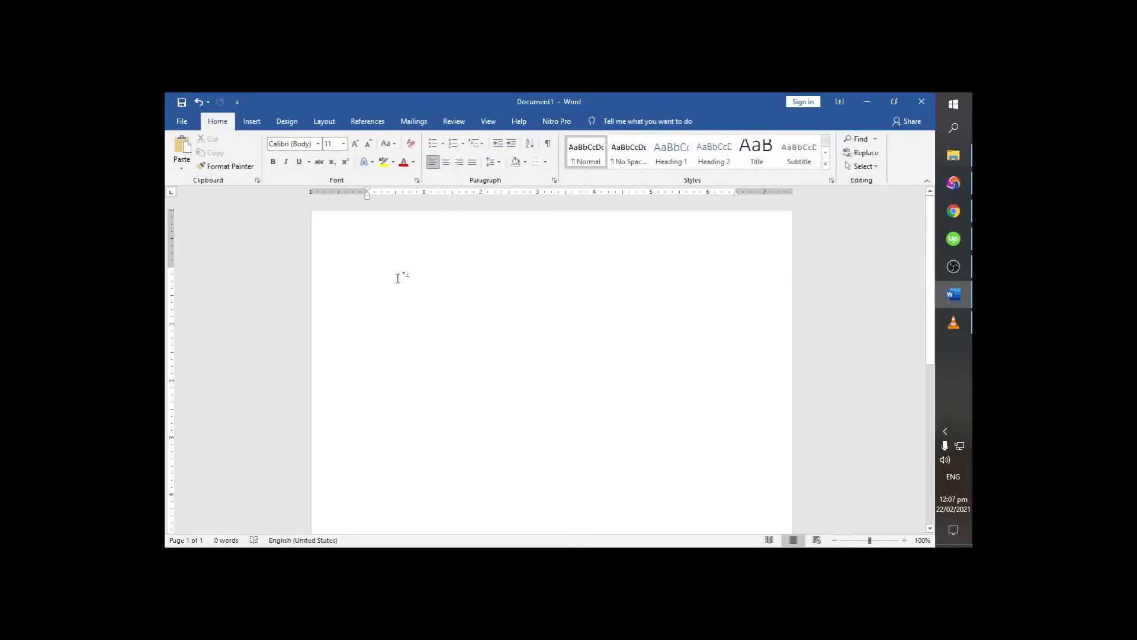
double_click(433, 232)
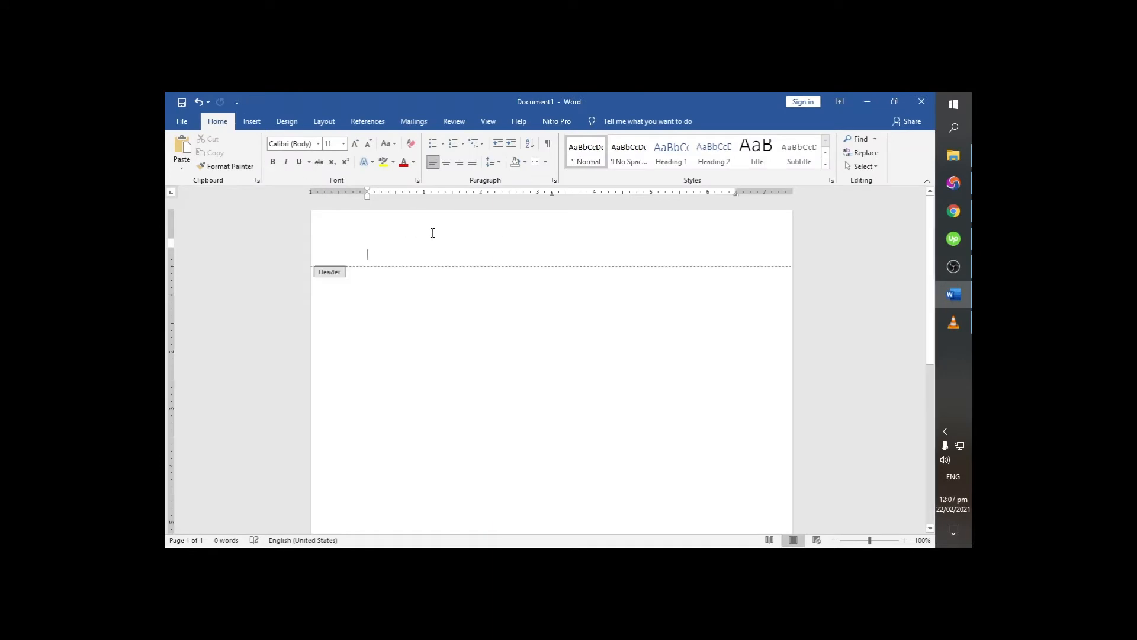
double_click(411, 325)
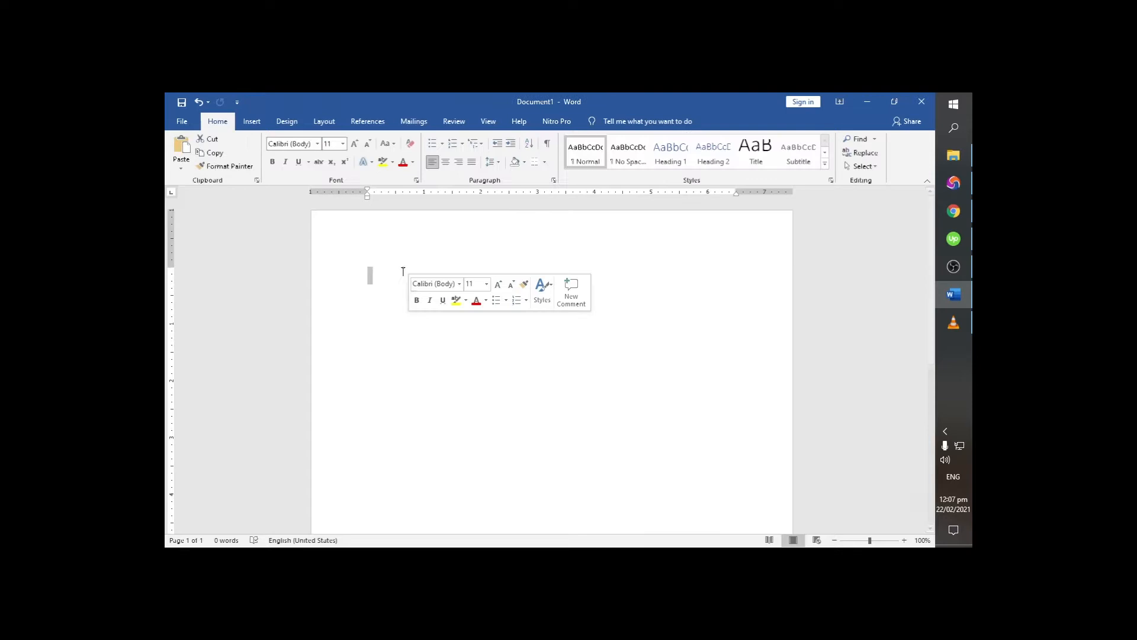
- Open the page header for editing and set its distance from the top of the page to 0.4"
double_click(403, 231)
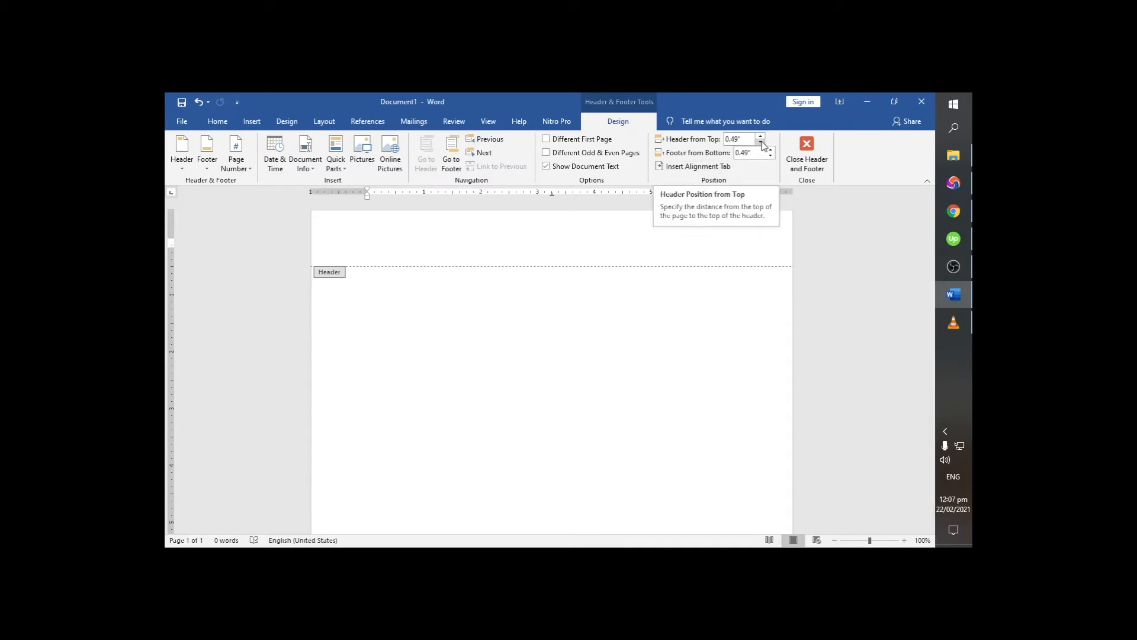
left_click(761, 142)
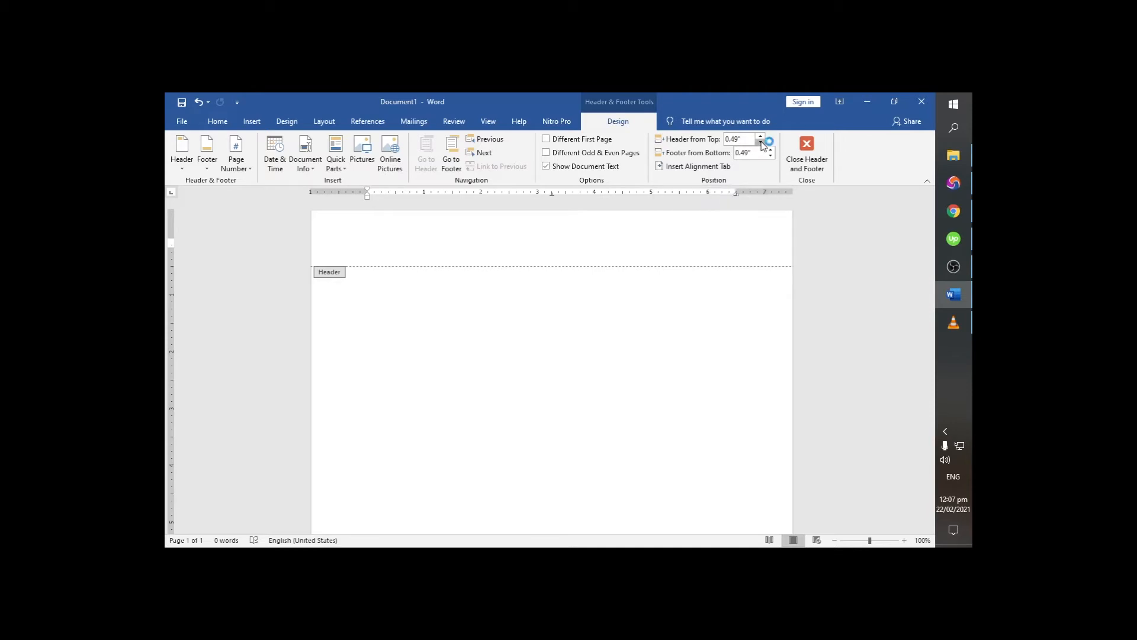
left_click(761, 143)
left_click(761, 143)
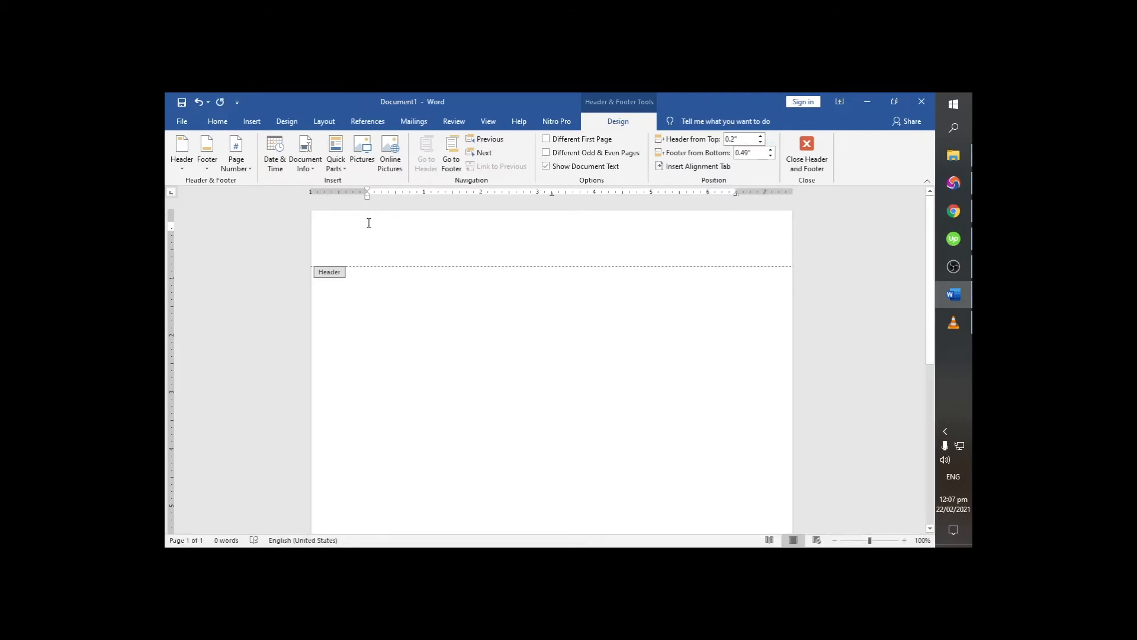
left_click(761, 136)
left_click(762, 135)
left_click(762, 135)
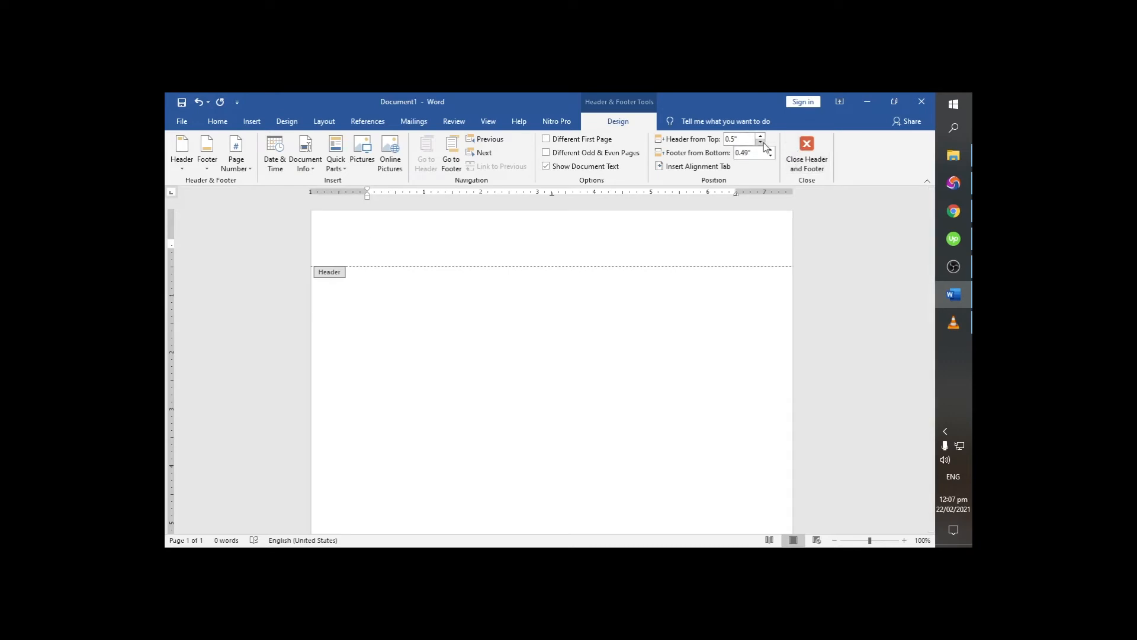
left_click(762, 143)
- Enter "Sta Ana Fishery National High School" as the centered first line of the header
type("Fi")
key("BackSpace")
key("BackSpace")
type("F")
key("BackSpace")
type("s")
type("ta Ana Fishery")
type(" netw")
key("BackSpace")
key("BackSpace")
key("BackSpace")
key("BackSpace")
type("National")
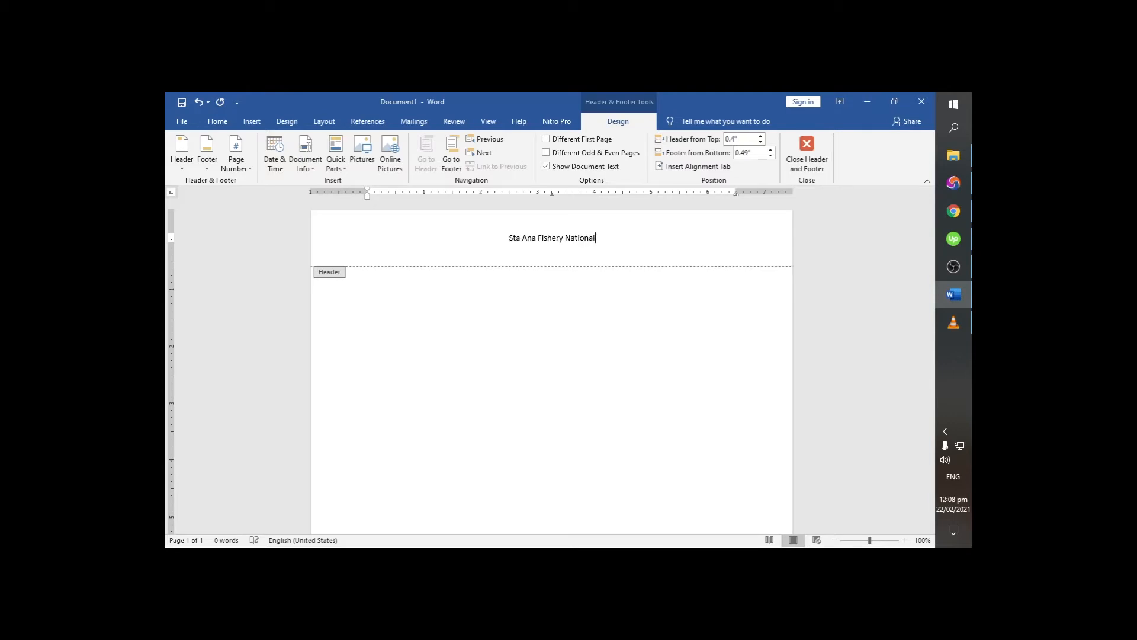
type(" High School")
- Add the second header line "Sta Ana, Cagayan" under the school name
key("Return")
type("Sta ")
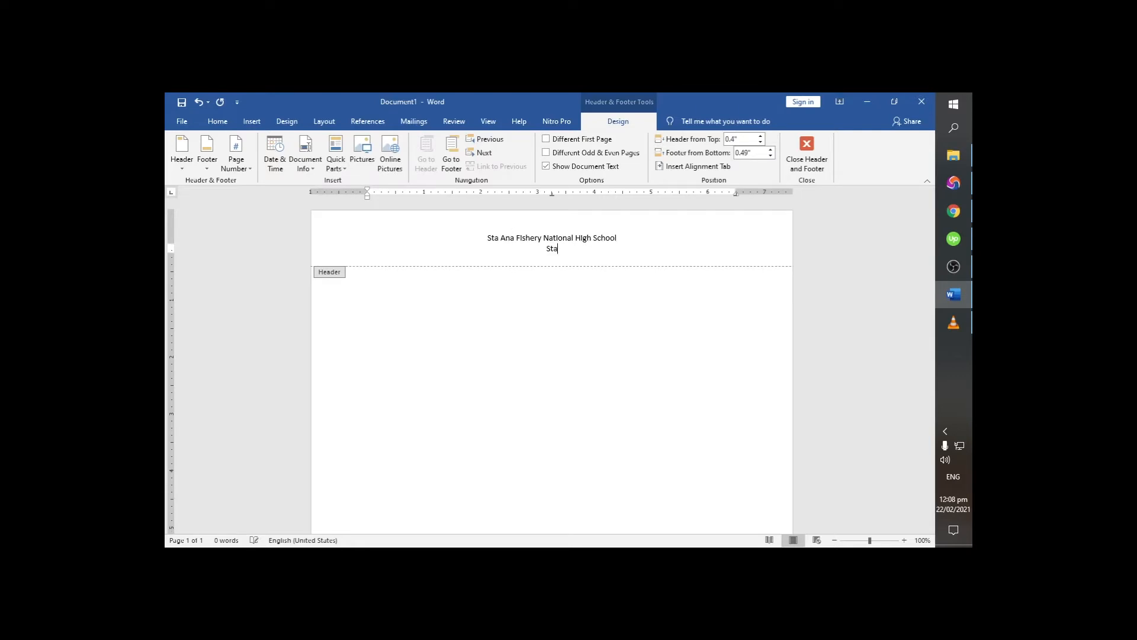
type("Ana, Cagayan")
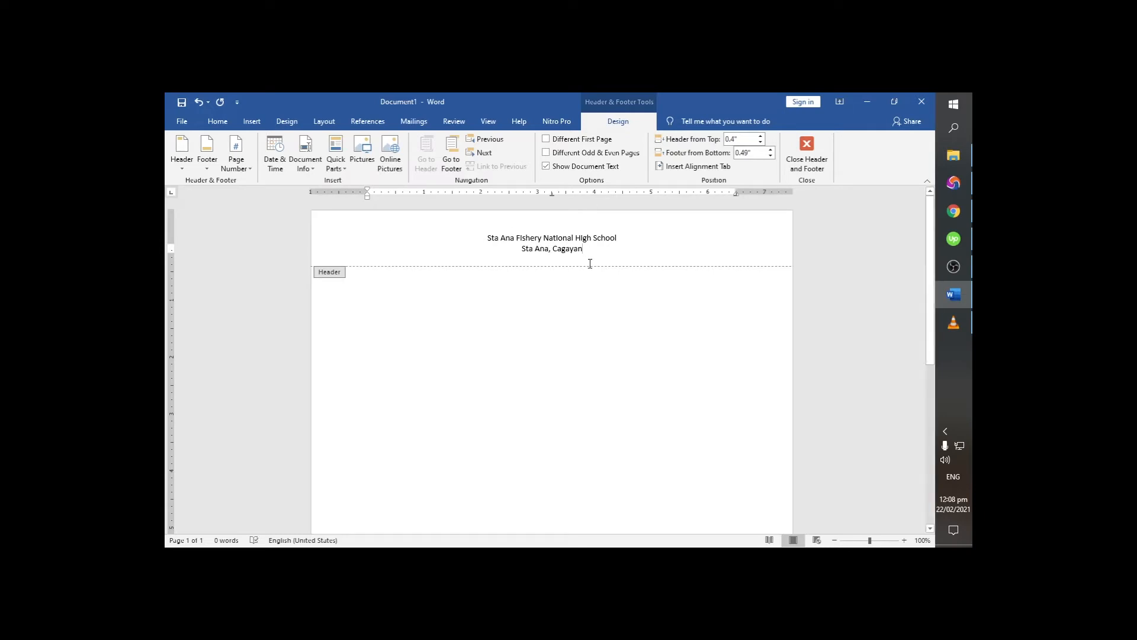
- Make the school name line in the header bold and return to the document body
mouse_move(488, 237)
left_mouse_down()
mouse_move(619, 238)
mouse_move(489, 243)
left_mouse_up()
key("ctrl+b")
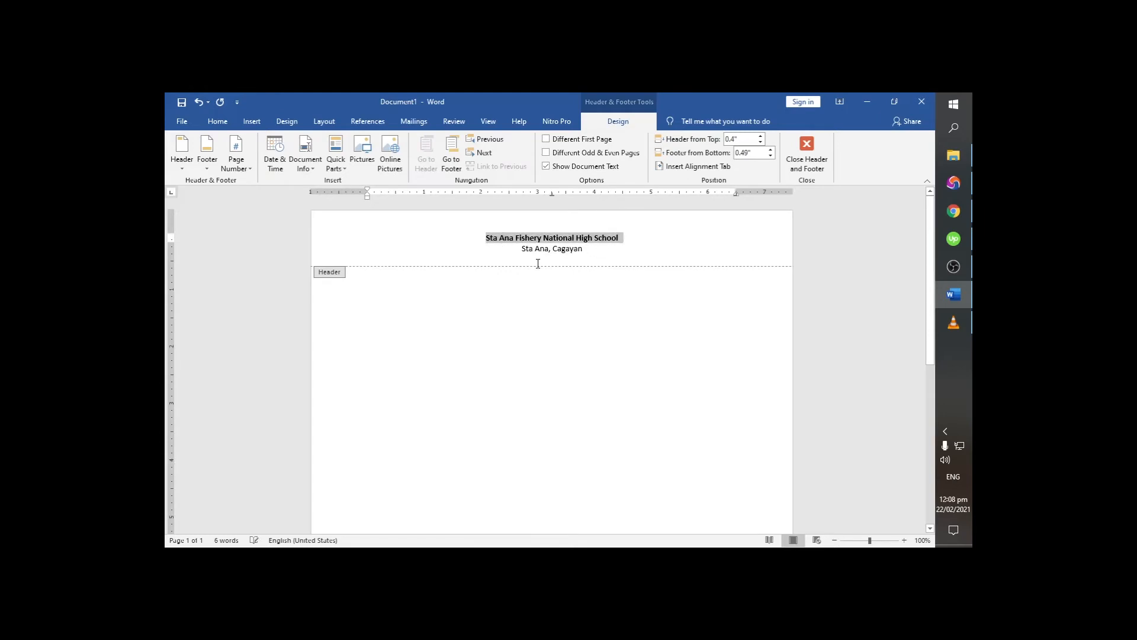
double_click(546, 301)
- Insert a page break to create a second page and check the header on both pages
scroll(536, 305, "down", 8)
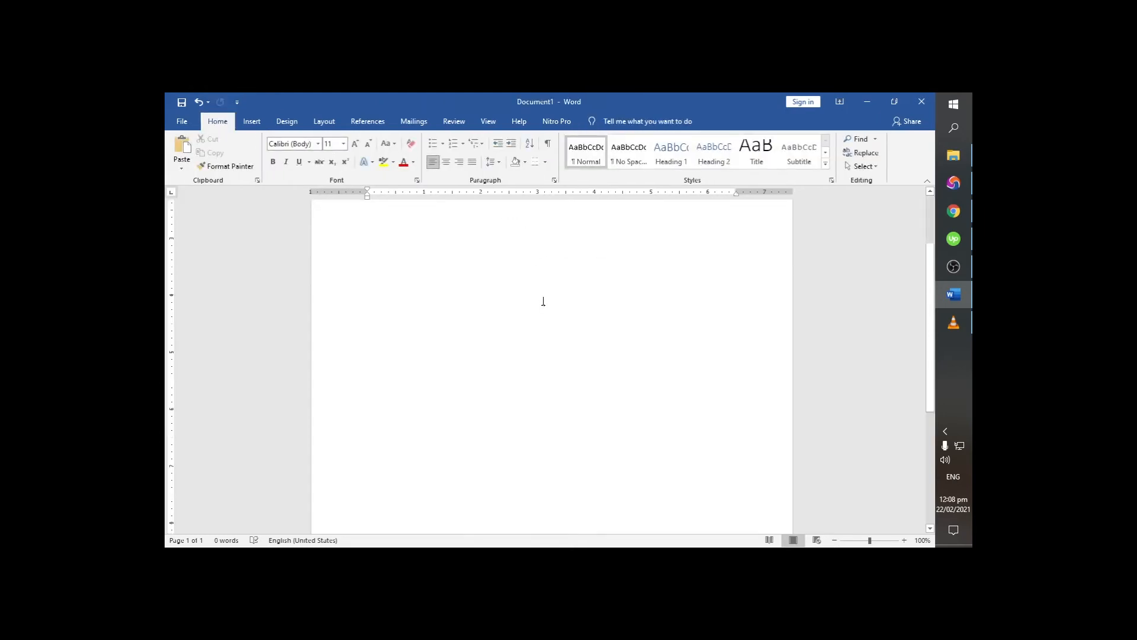
key("ctrl+Return")
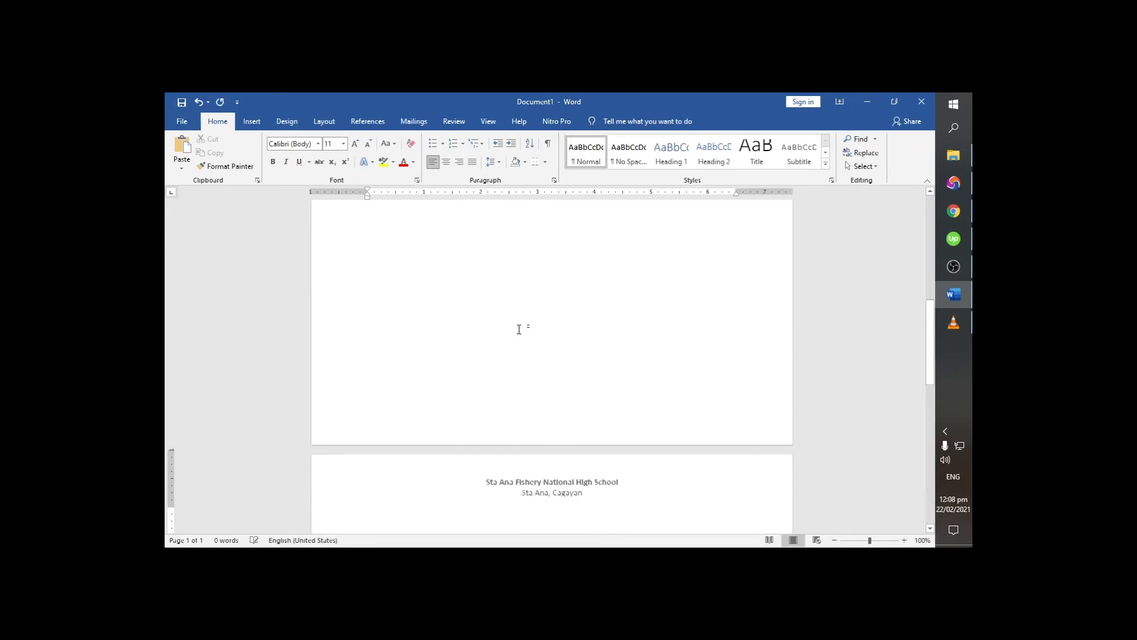
scroll(523, 339, "down", 4)
scroll(547, 392, "up", 3)
scroll(543, 392, "down", 2)
scroll(543, 391, "down", 2)
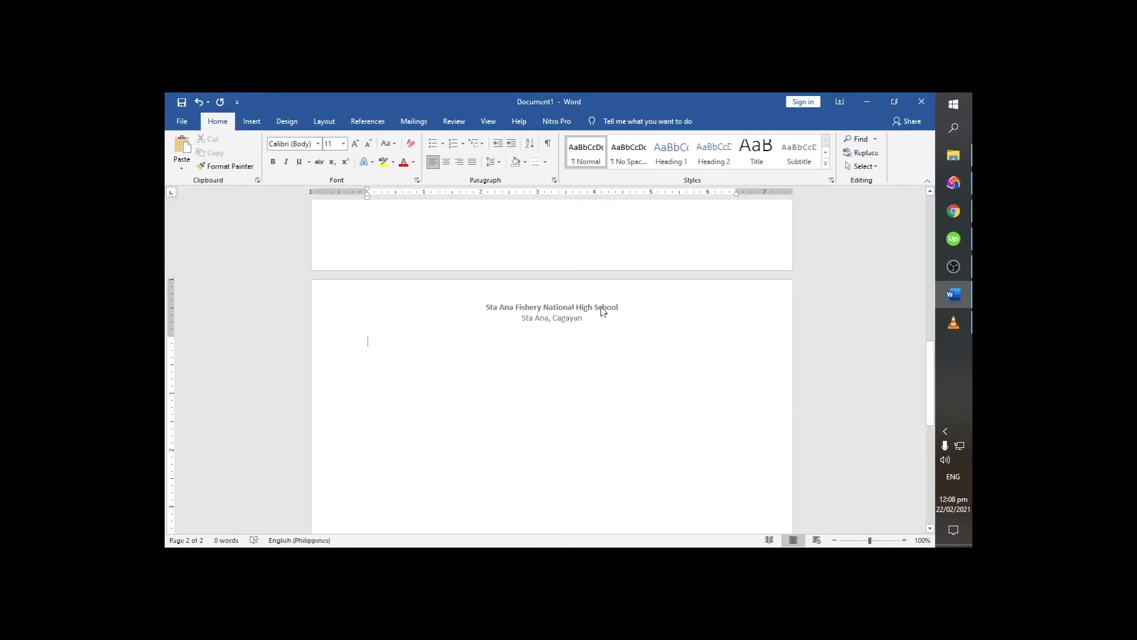
scroll(543, 330, "up", 15)
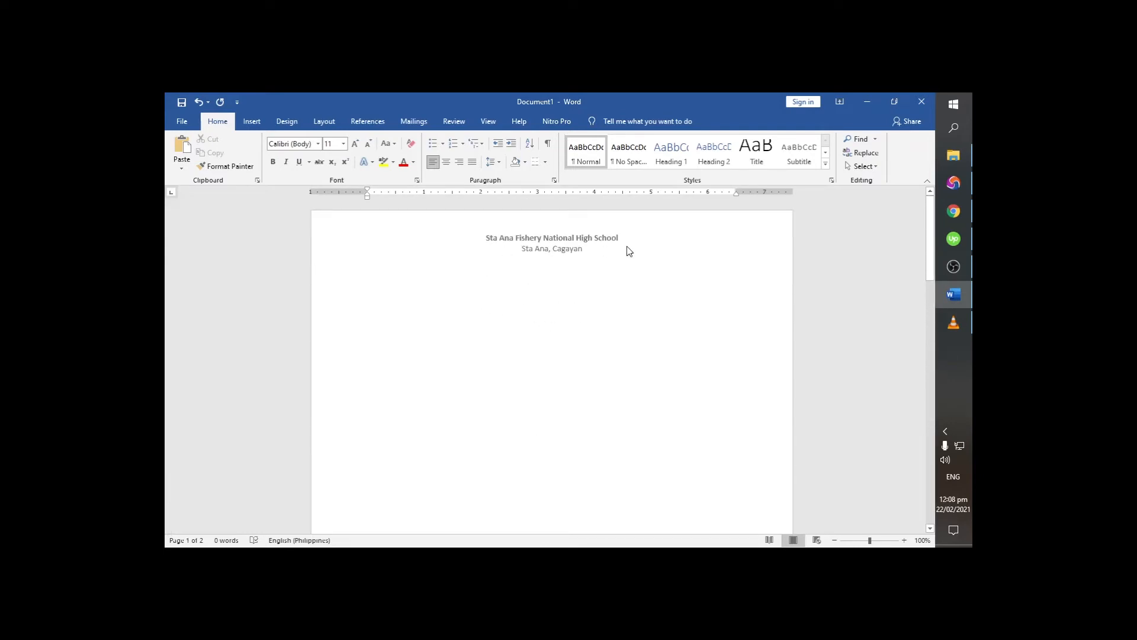
scroll(499, 341, "down", 5)
scroll(499, 340, "down", 3)
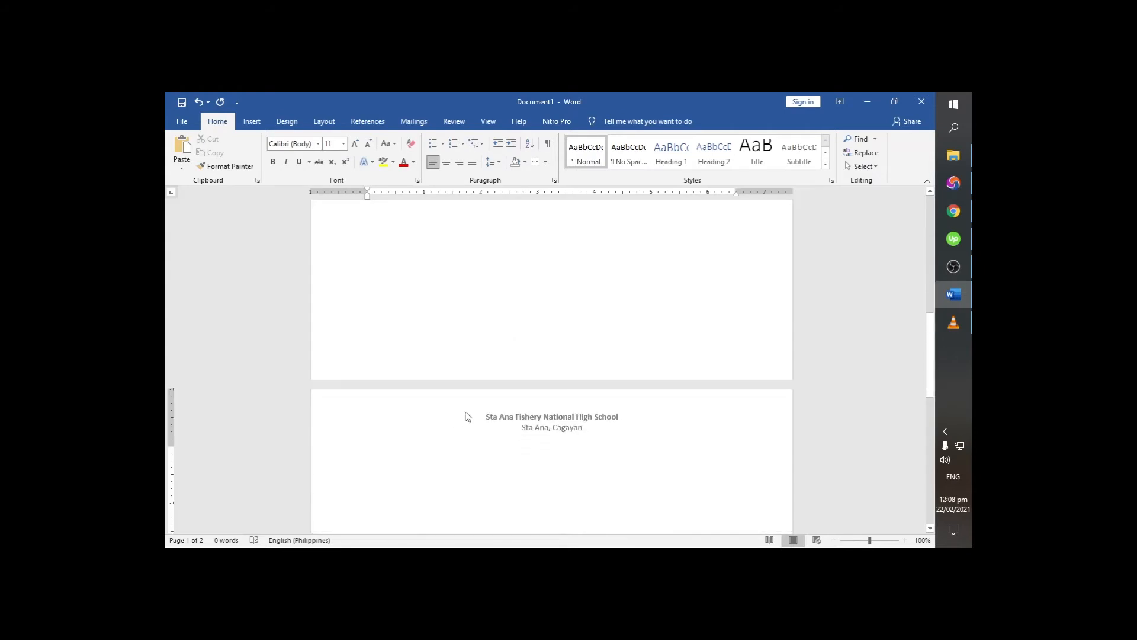
- Enter "Principal" as centered text in the page footer and return to the document body
double_click(488, 358)
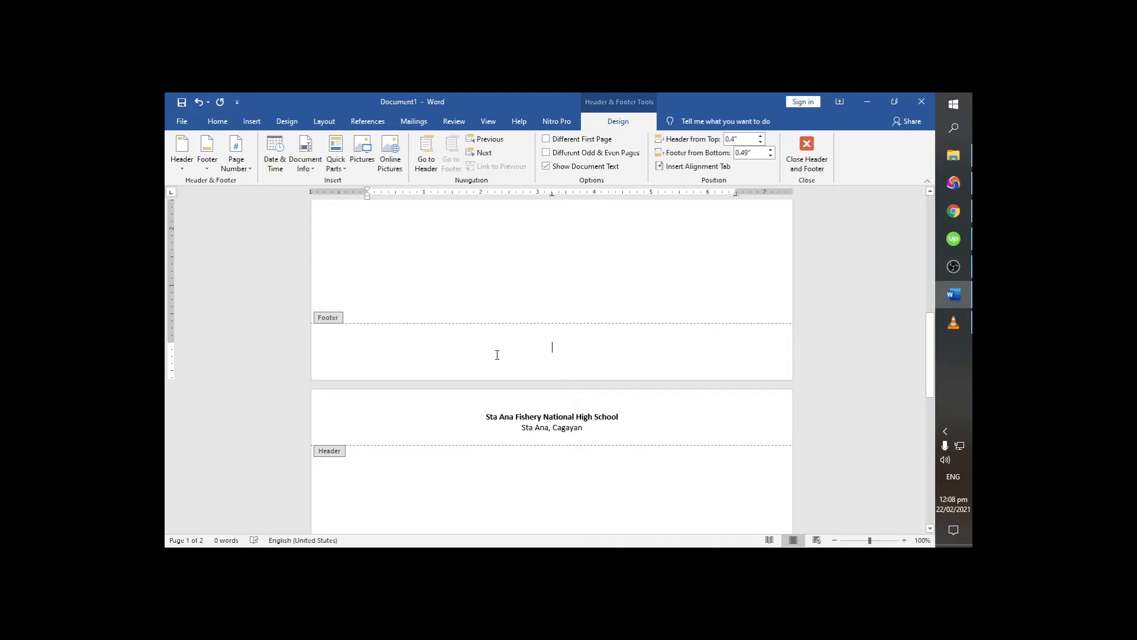
type("Principal")
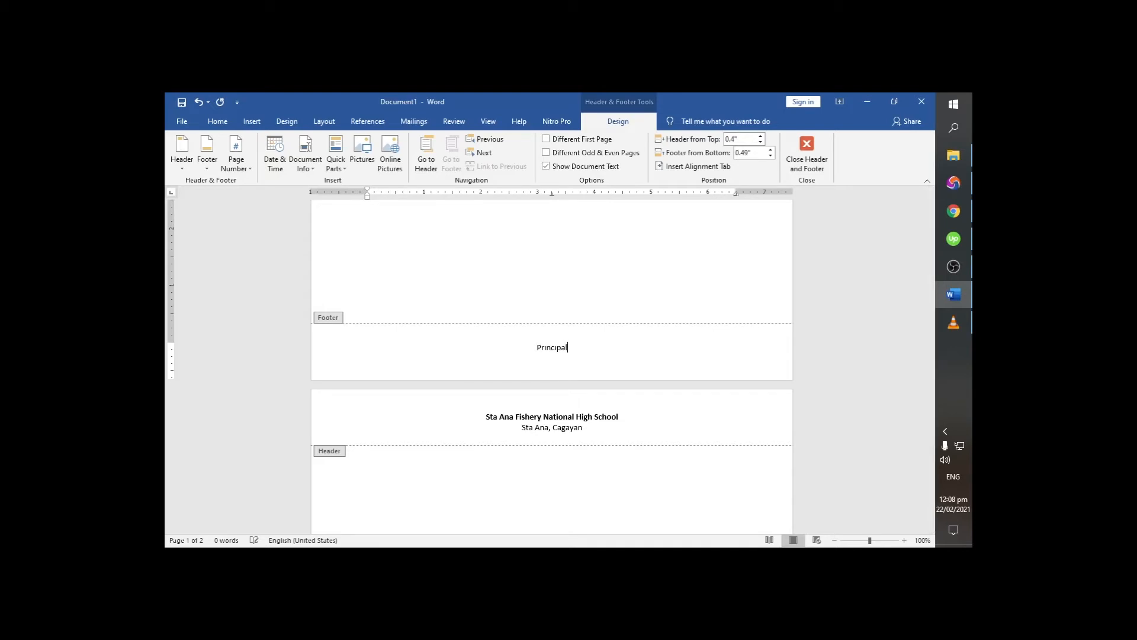
double_click(540, 306)
scroll(539, 340, "down", 6)
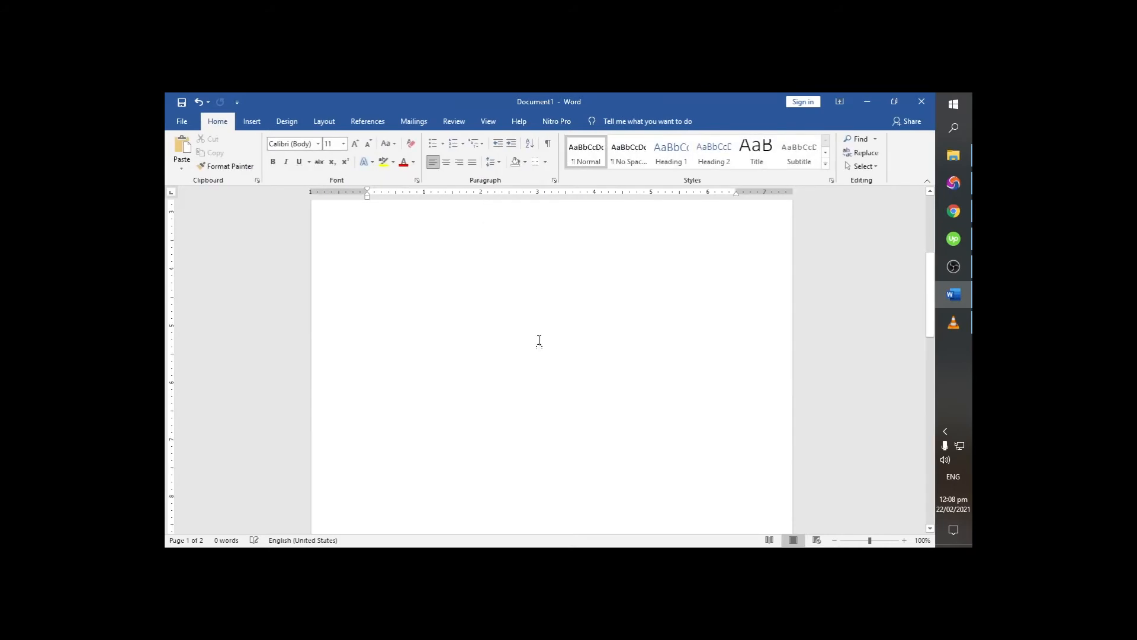
- Check the footer on both pages and open the first page's header for editing
scroll(544, 350, "down", 6)
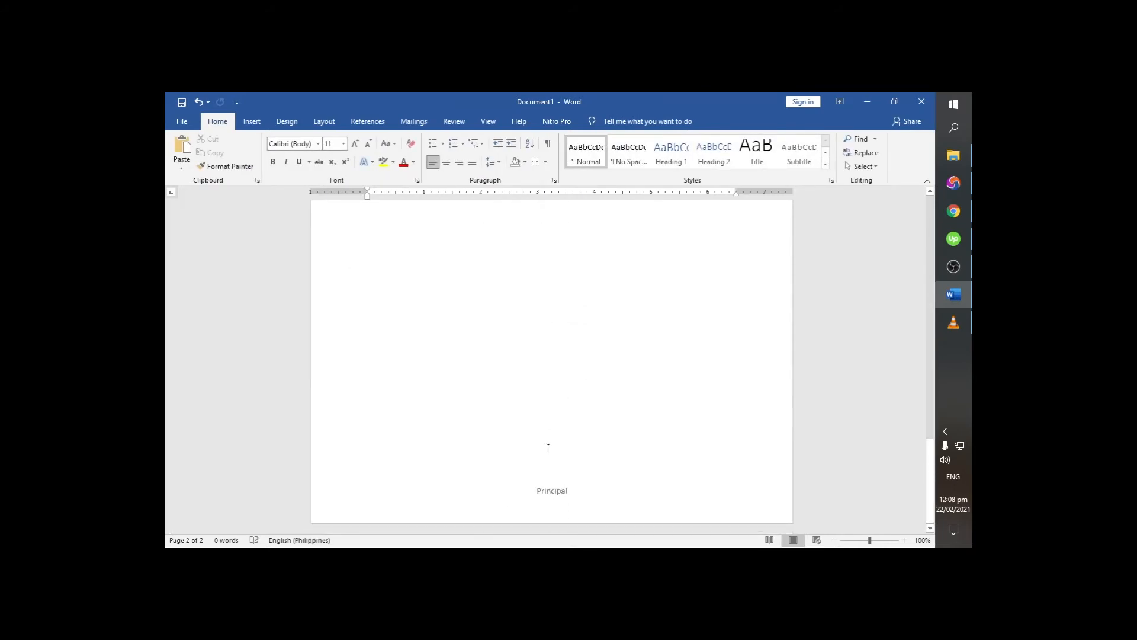
scroll(546, 478, "up", 10)
scroll(548, 412, "down", 5)
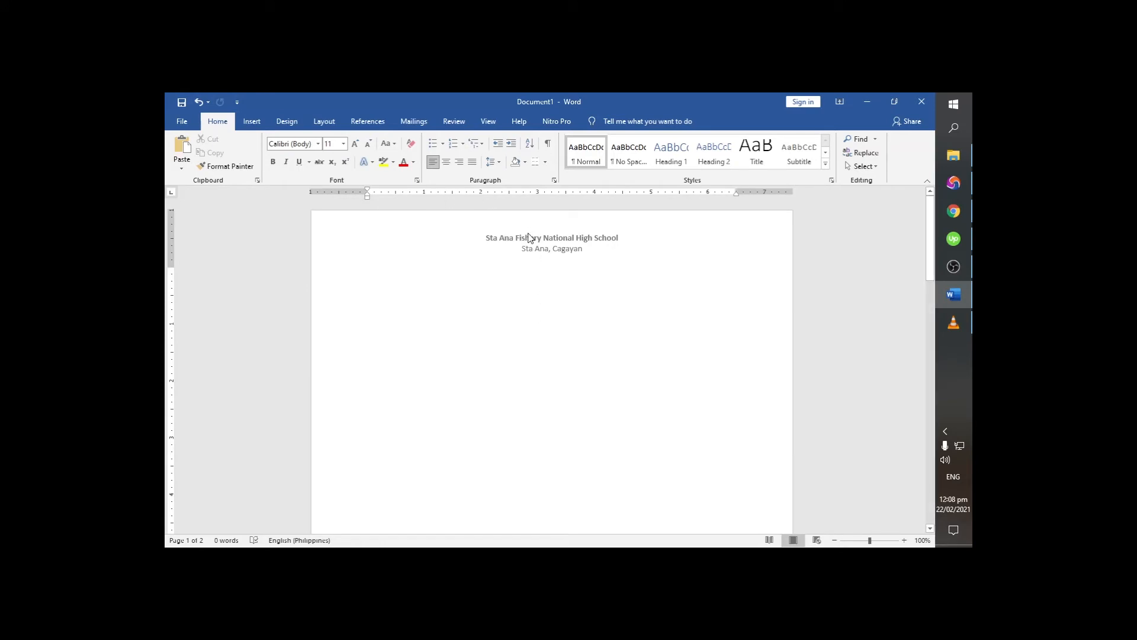
double_click(521, 239)
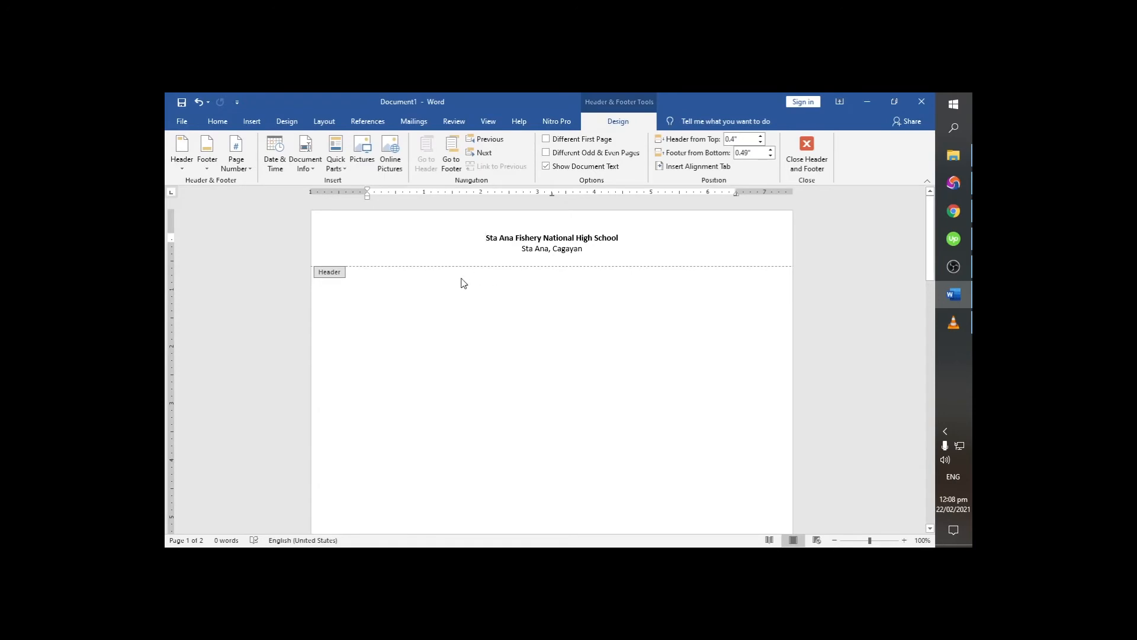
- Try the Circle page number design at the top of the page, and undo it
left_click(246, 172)
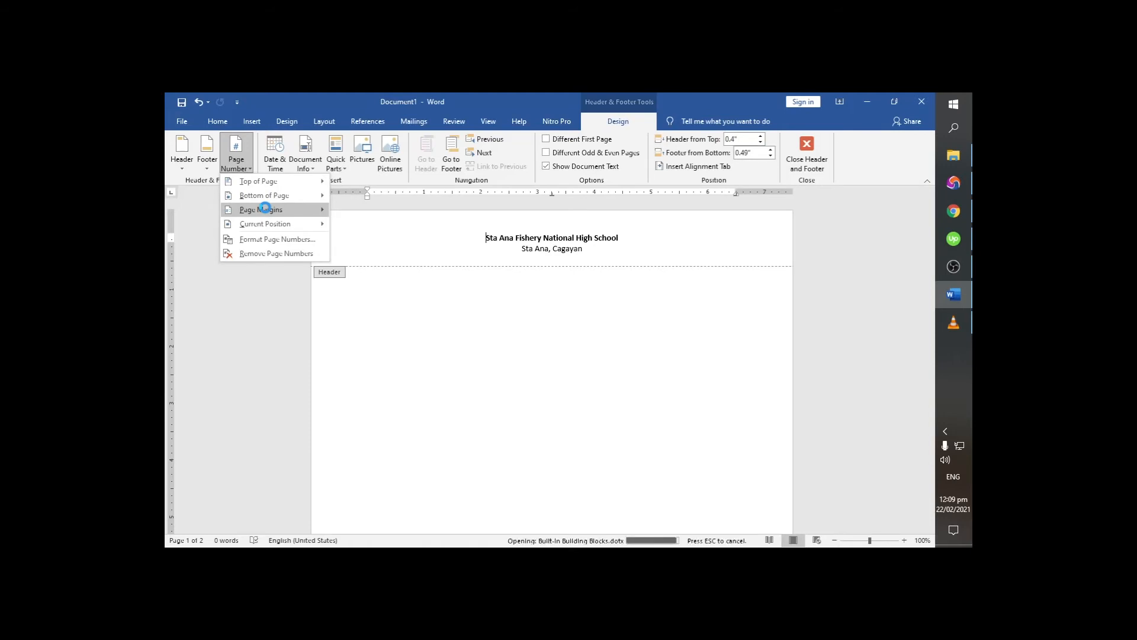
mouse_move(266, 211)
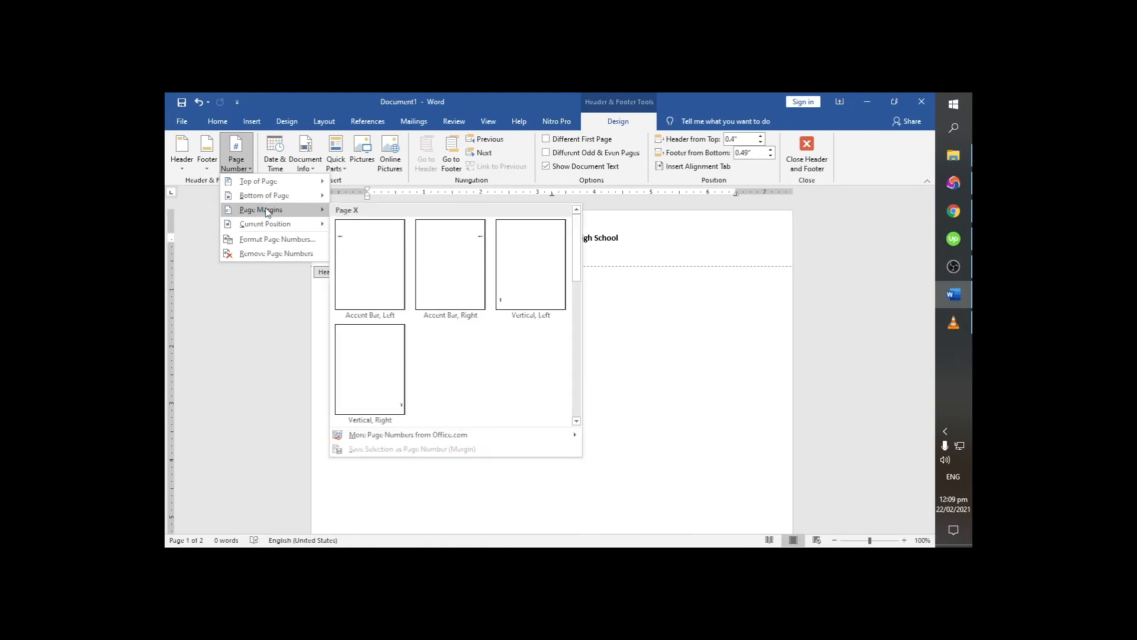
mouse_move(266, 183)
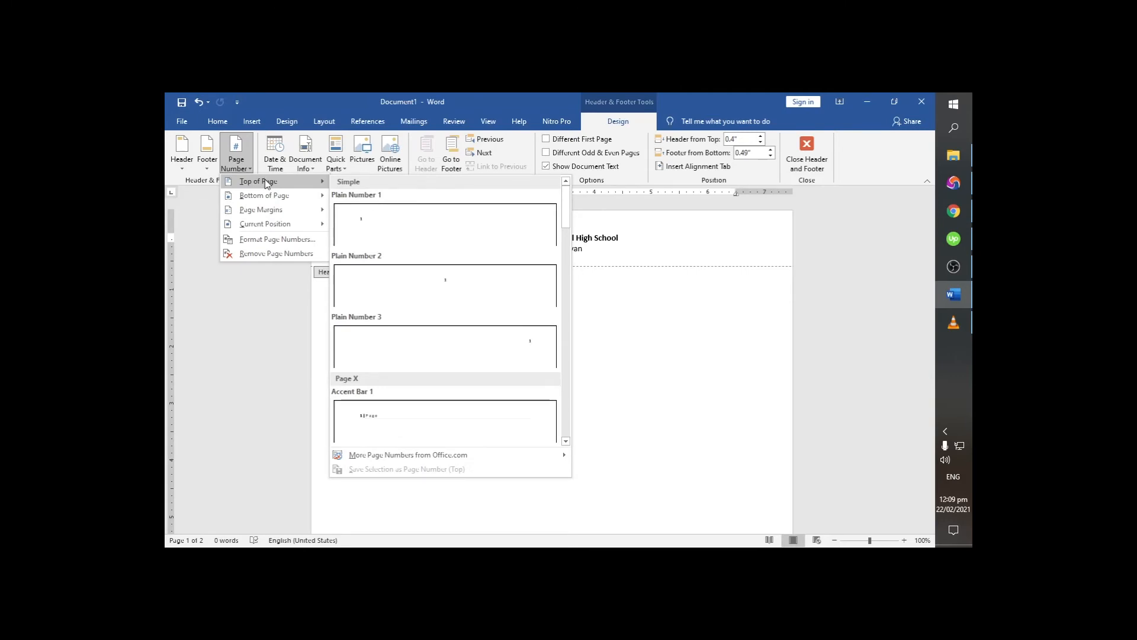
scroll(425, 285, "down", 5)
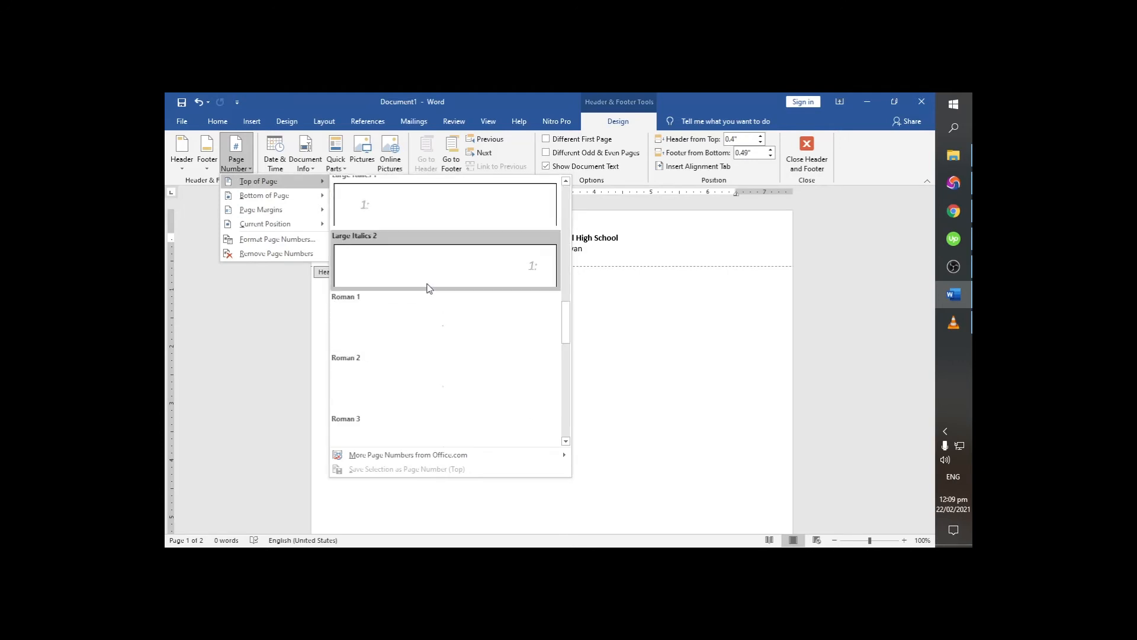
scroll(429, 287, "down", 10)
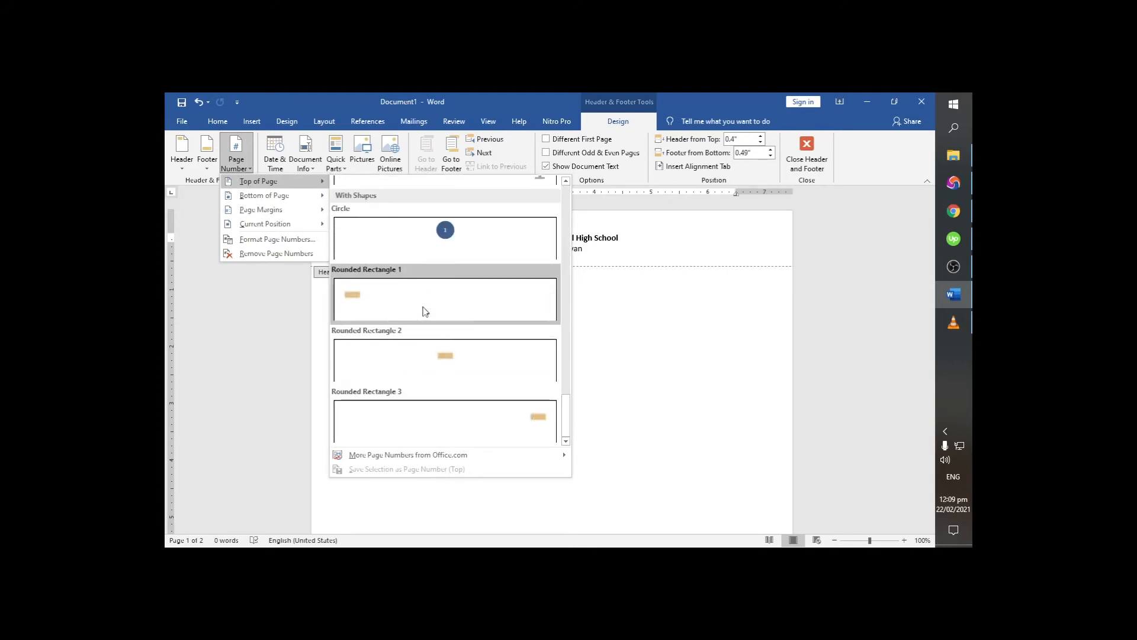
scroll(433, 302, "up", 15)
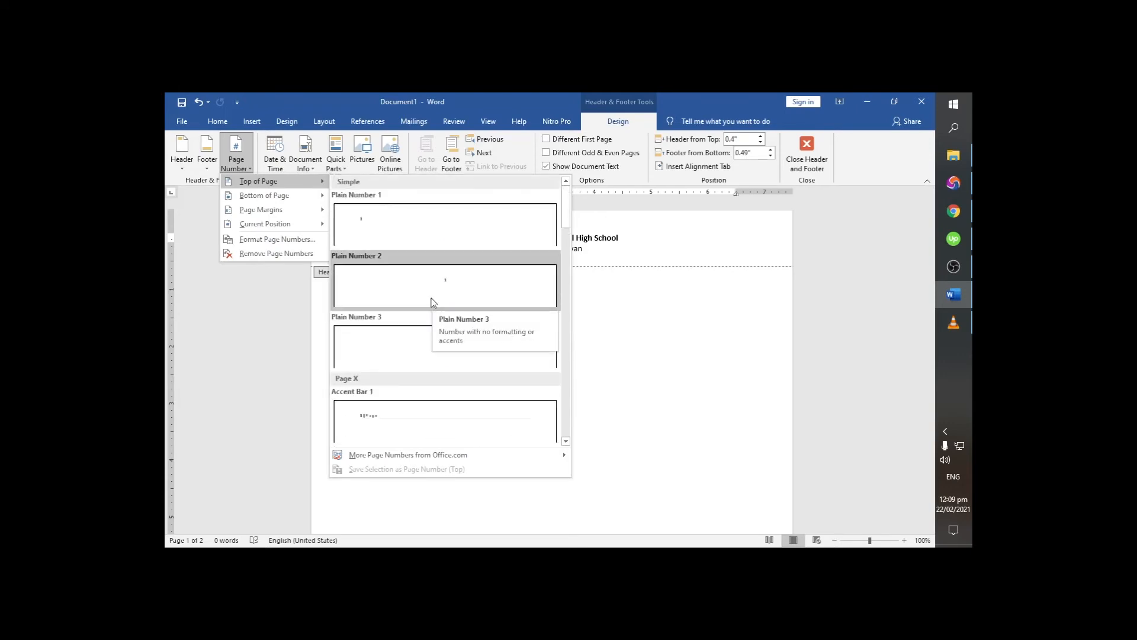
scroll(422, 304, "down", 10)
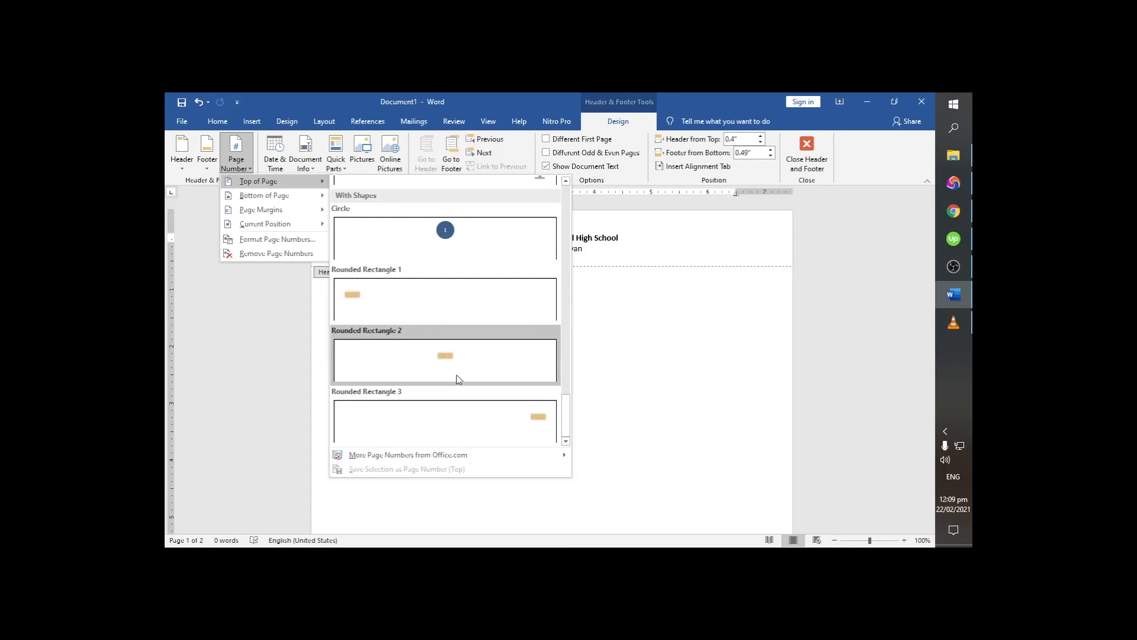
scroll(457, 380, "up", 3)
scroll(454, 379, "down", 3)
scroll(401, 335, "up", 3)
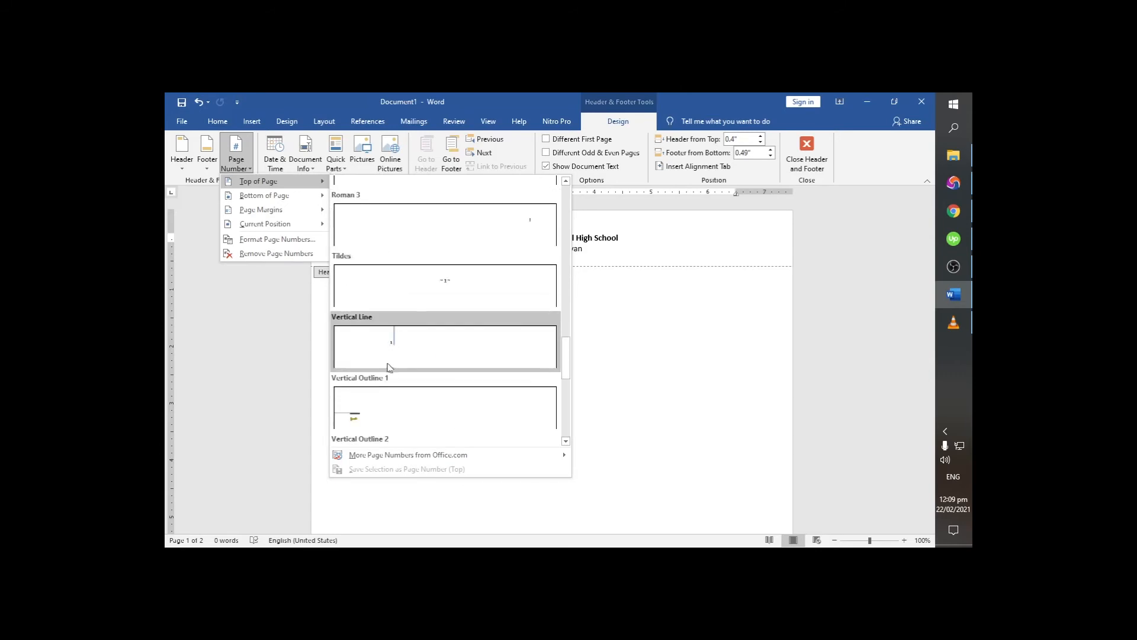
scroll(425, 344, "down", 3)
left_click(448, 234)
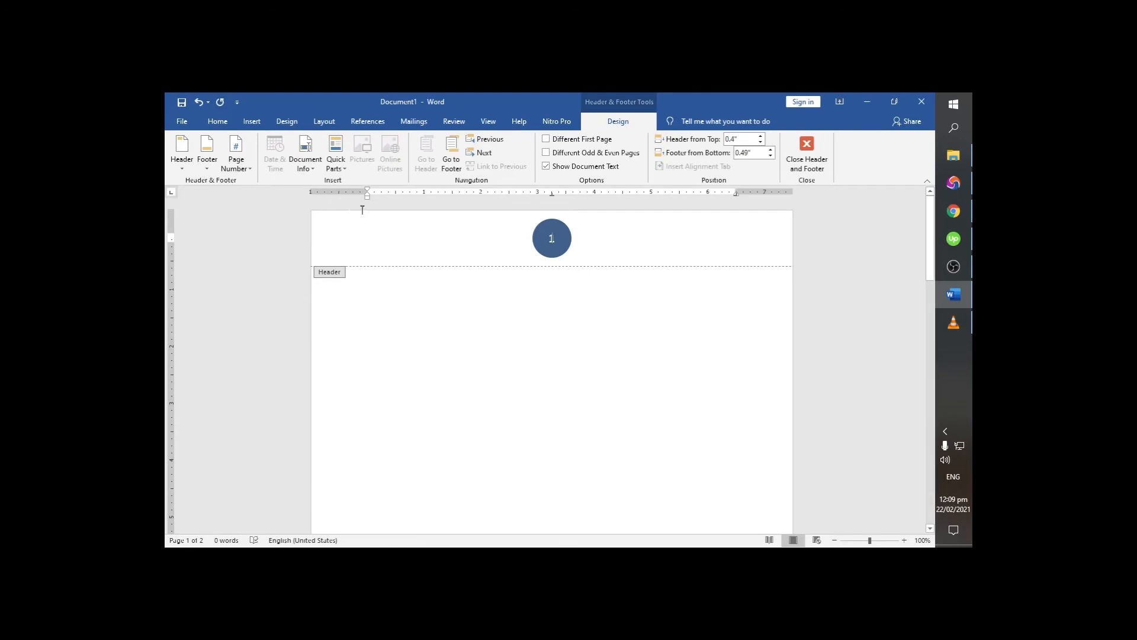
key("ctrl+z")
- Insert a Circle page number at the bottom of the page and enter "Principal" in the footer again
left_click(237, 166)
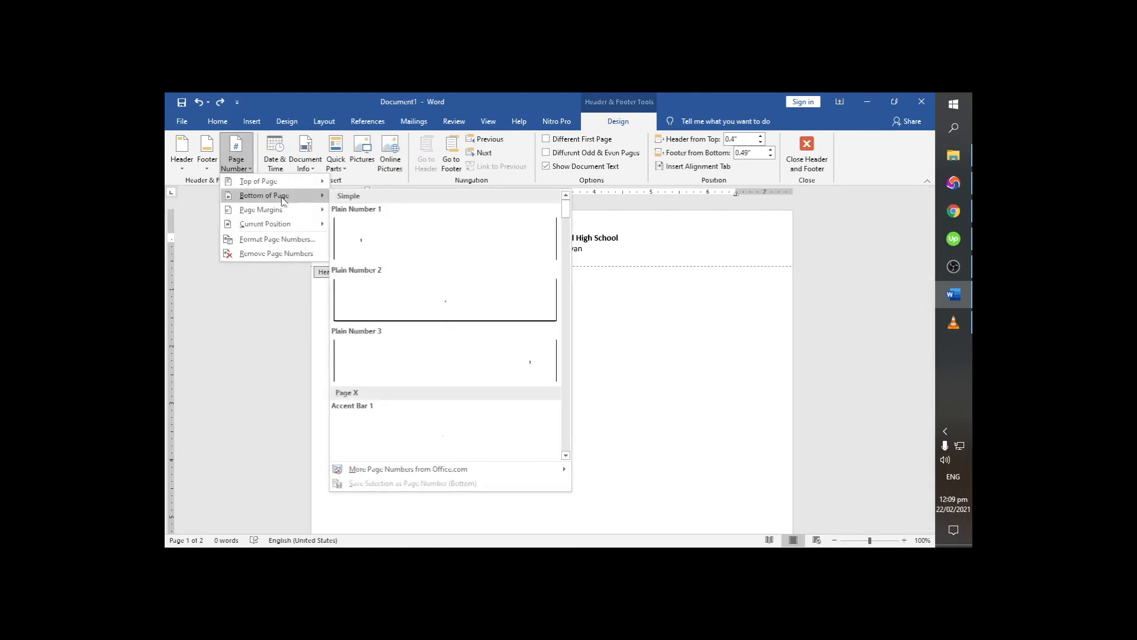
scroll(432, 310, "down", 6)
scroll(441, 323, "down", 5)
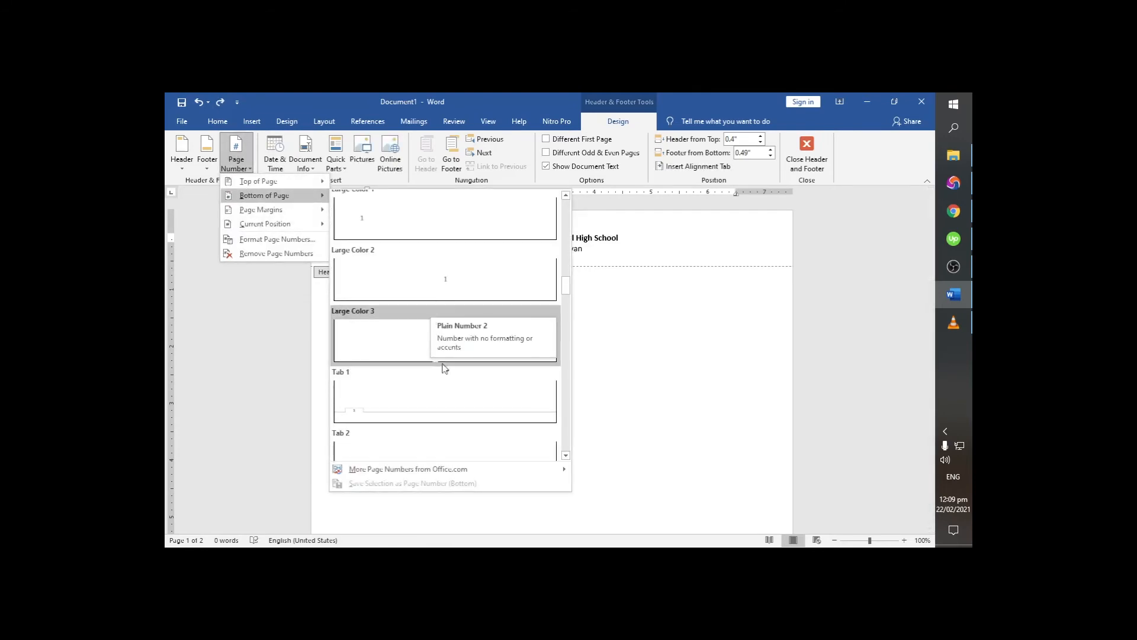
scroll(450, 331, "down", 8)
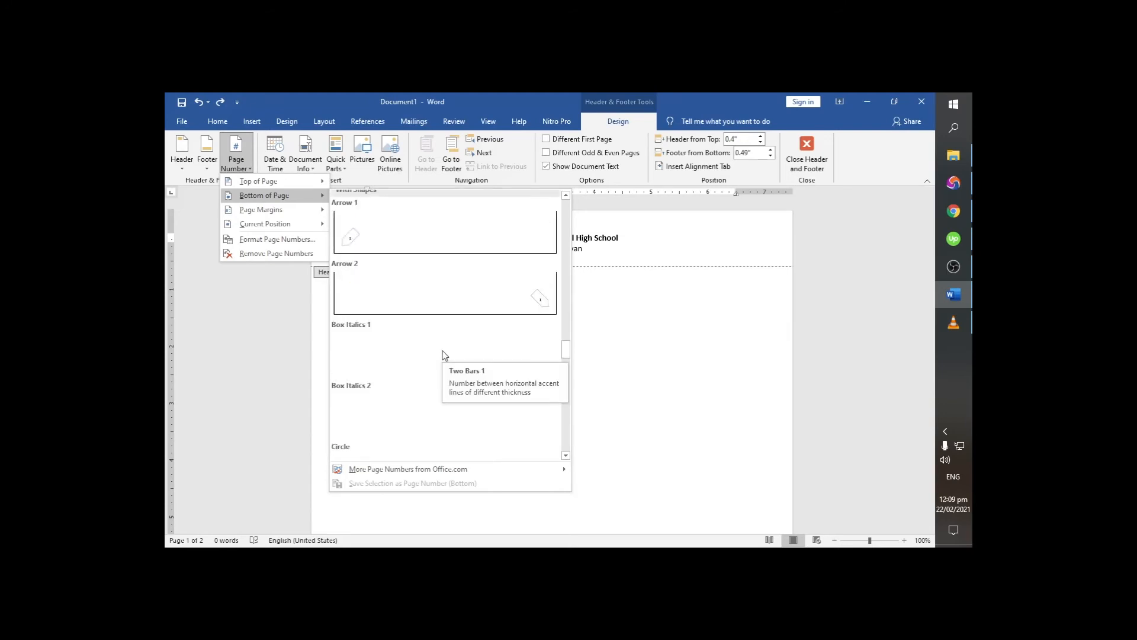
left_click(446, 305)
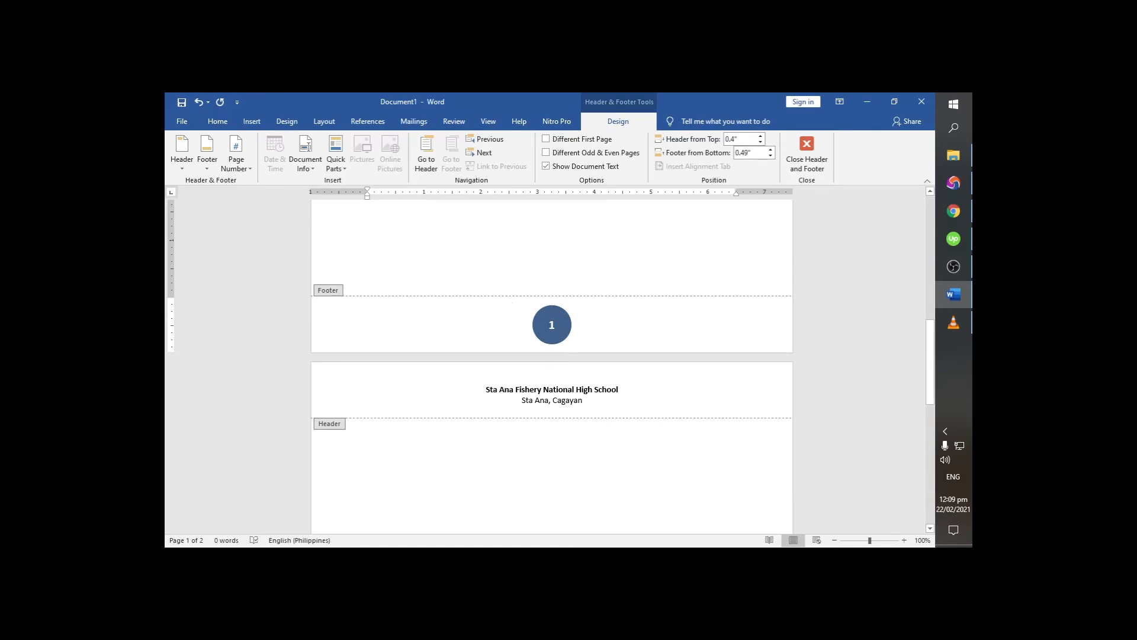
type("Principal")
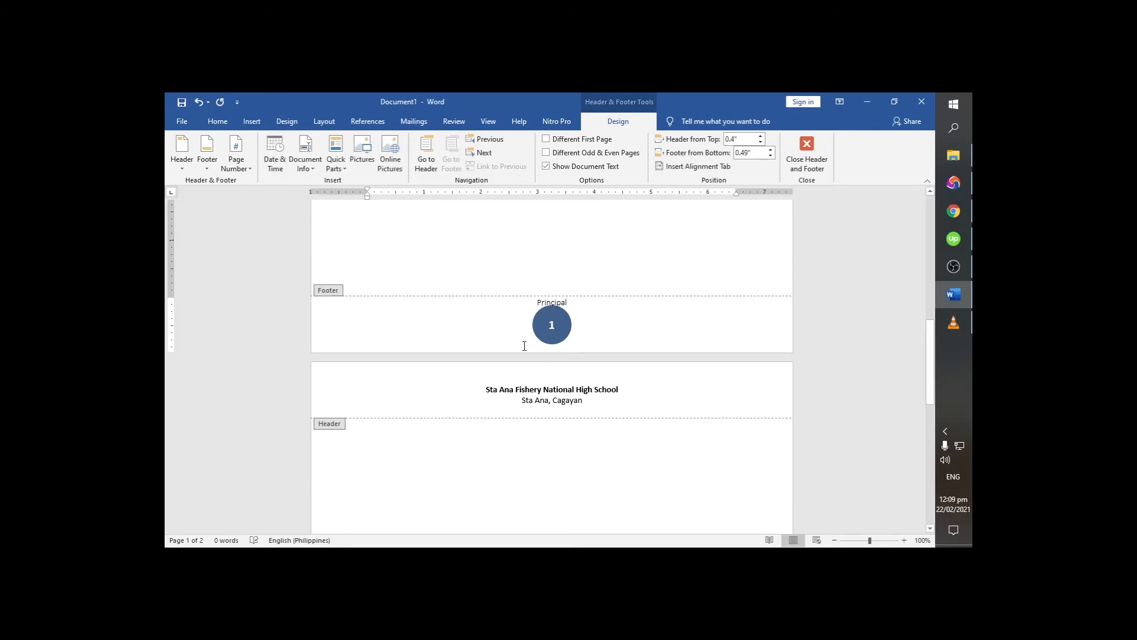
- Shrink the footer's page number circle to about 0.47" high by 0.5" wide, return to the document body and check the pages
left_click(563, 332)
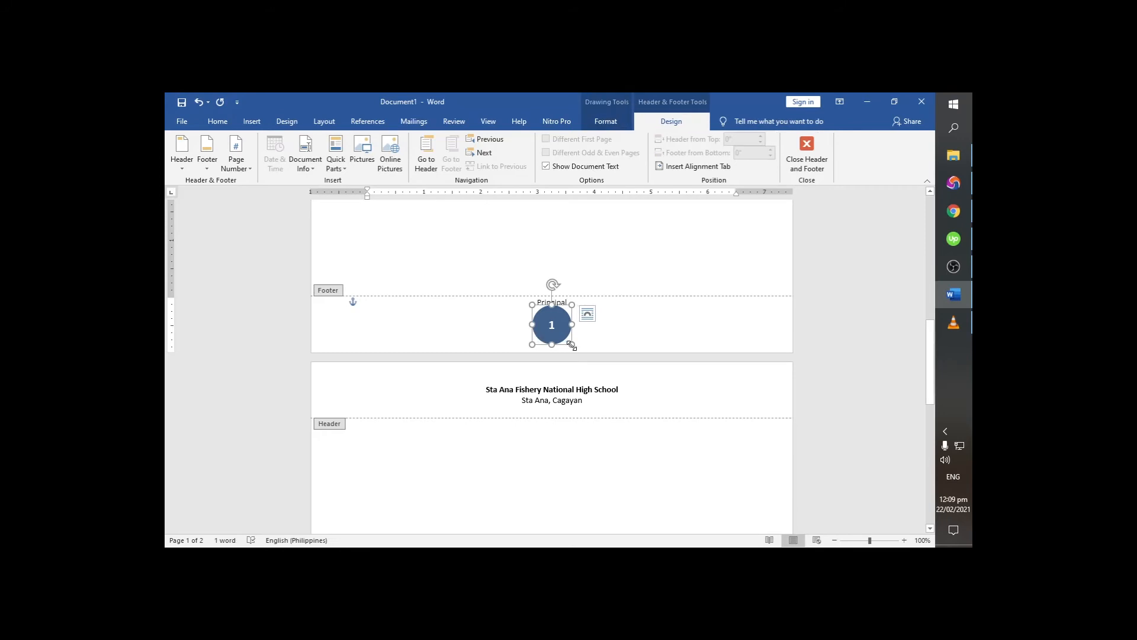
left_click_drag(572, 344, 559, 330)
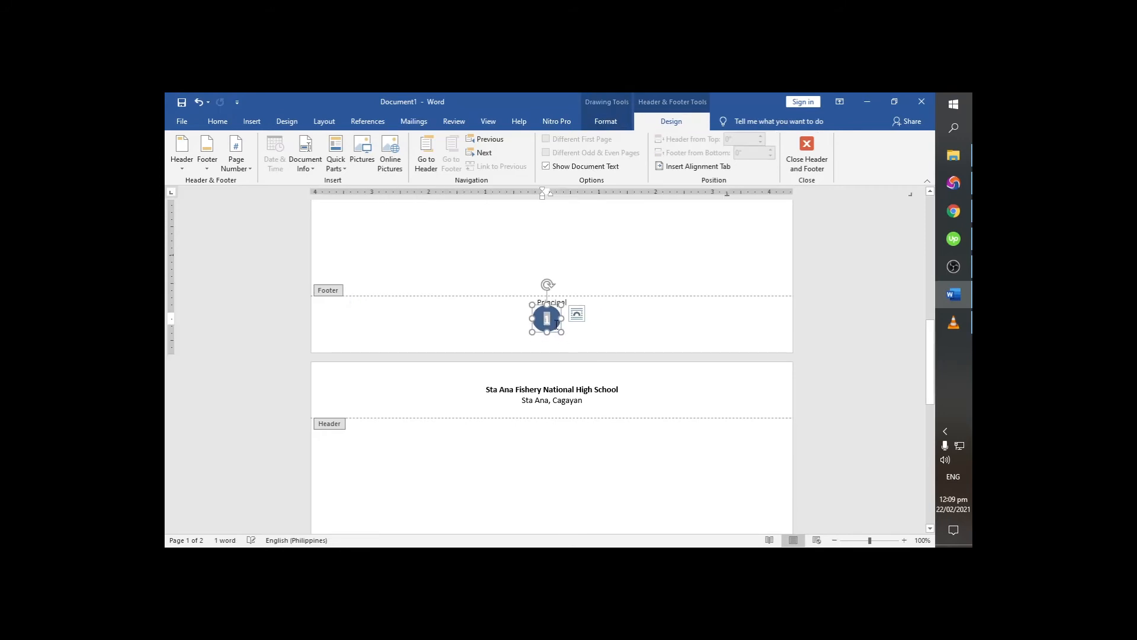
double_click(565, 268)
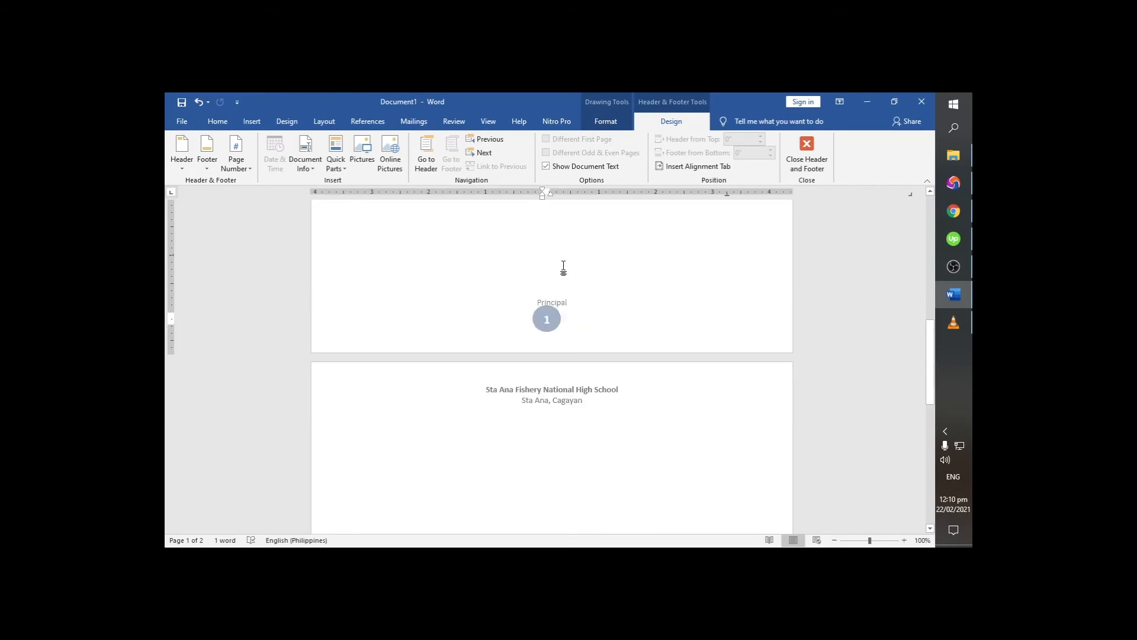
scroll(584, 277, "down", 8)
scroll(592, 323, "down", 7)
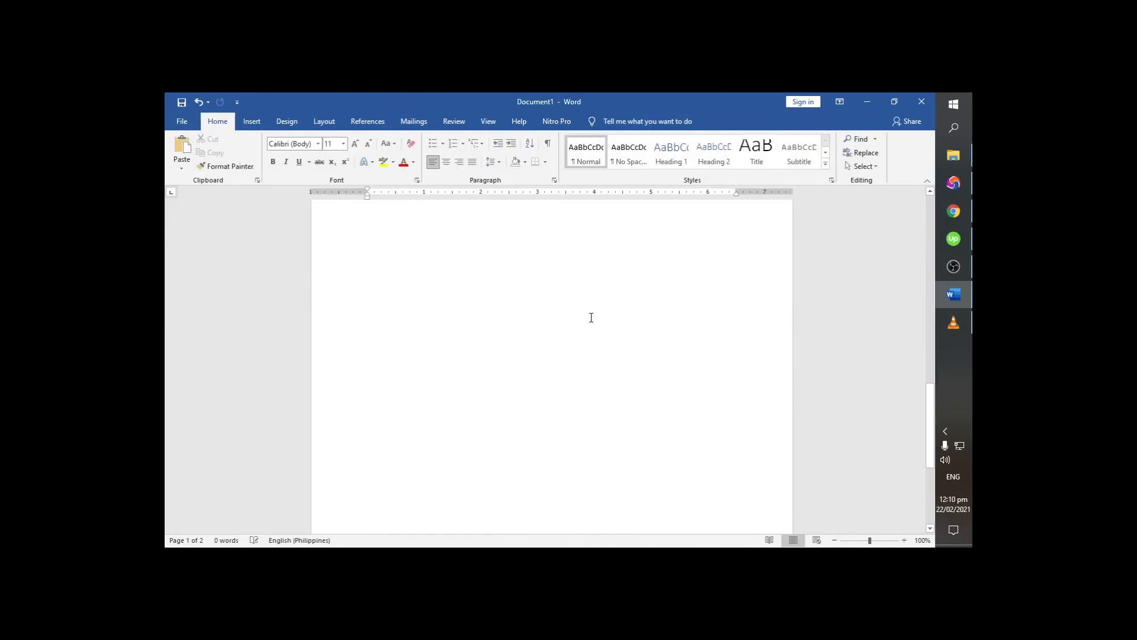
scroll(553, 509, "up", 15)
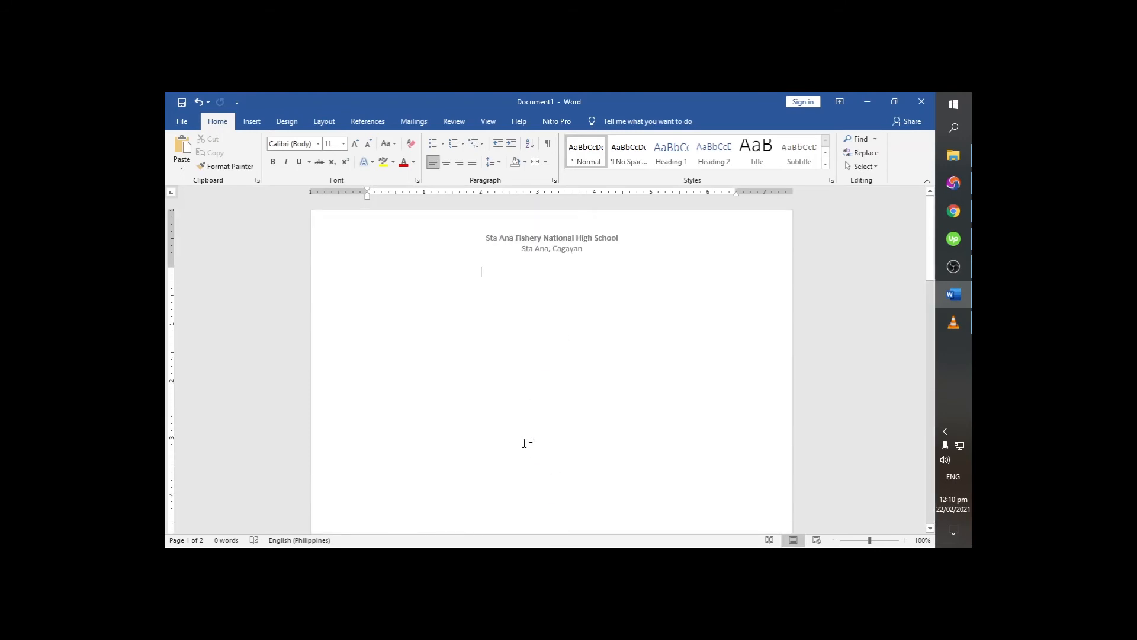
- Reopen the first page's footer for editing and select the page number circle
scroll(546, 400, "down", 7)
double_click(548, 388)
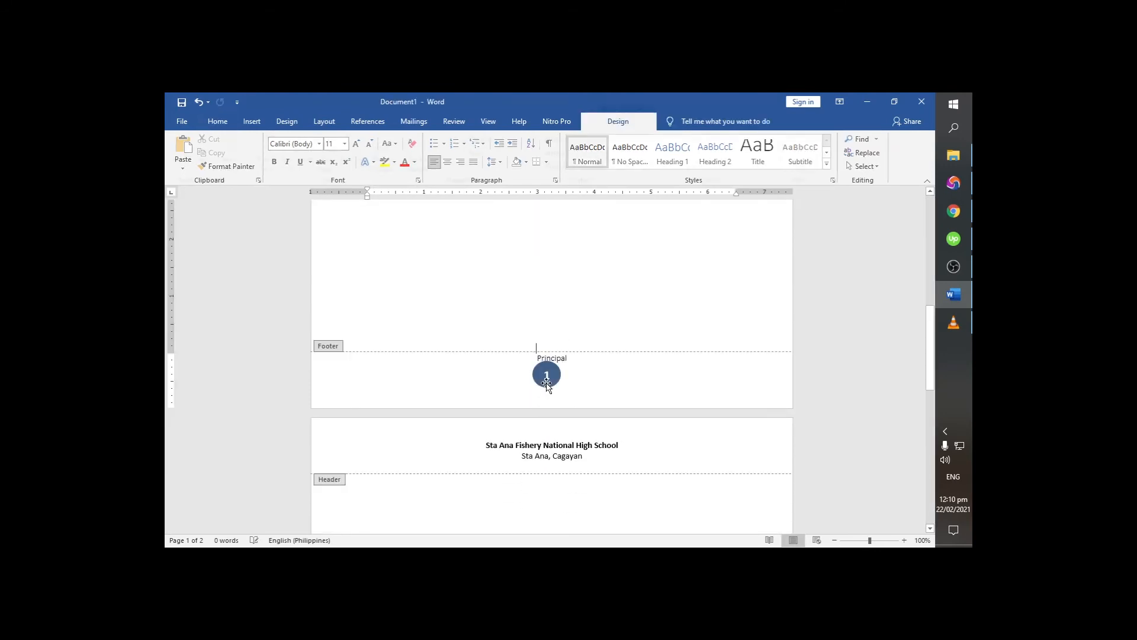
left_click(540, 368)
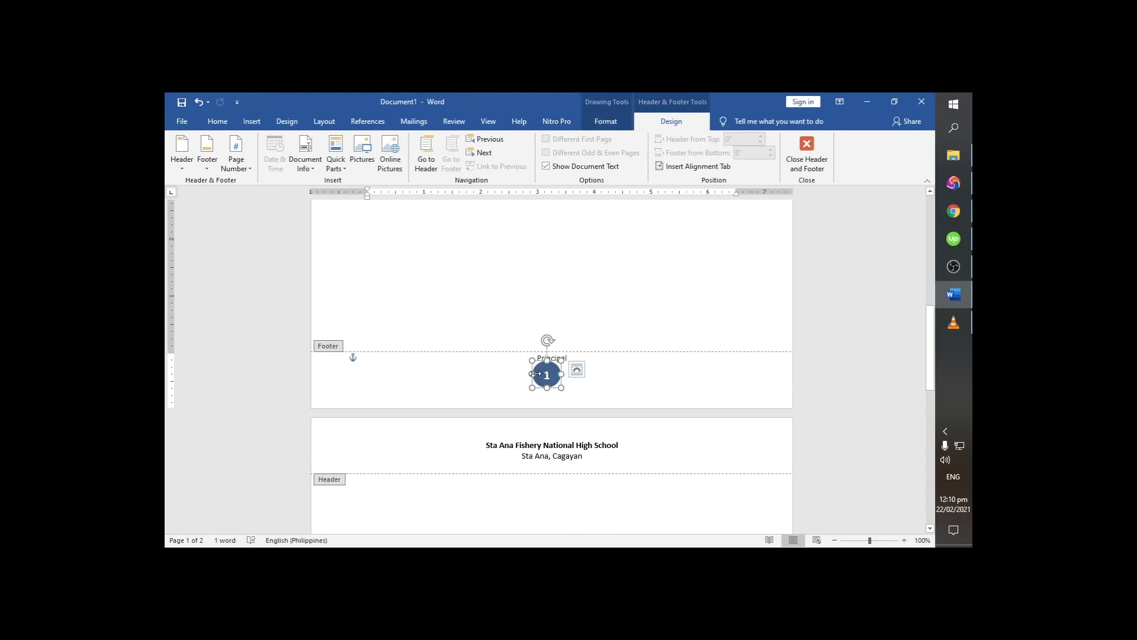
left_click(616, 121)
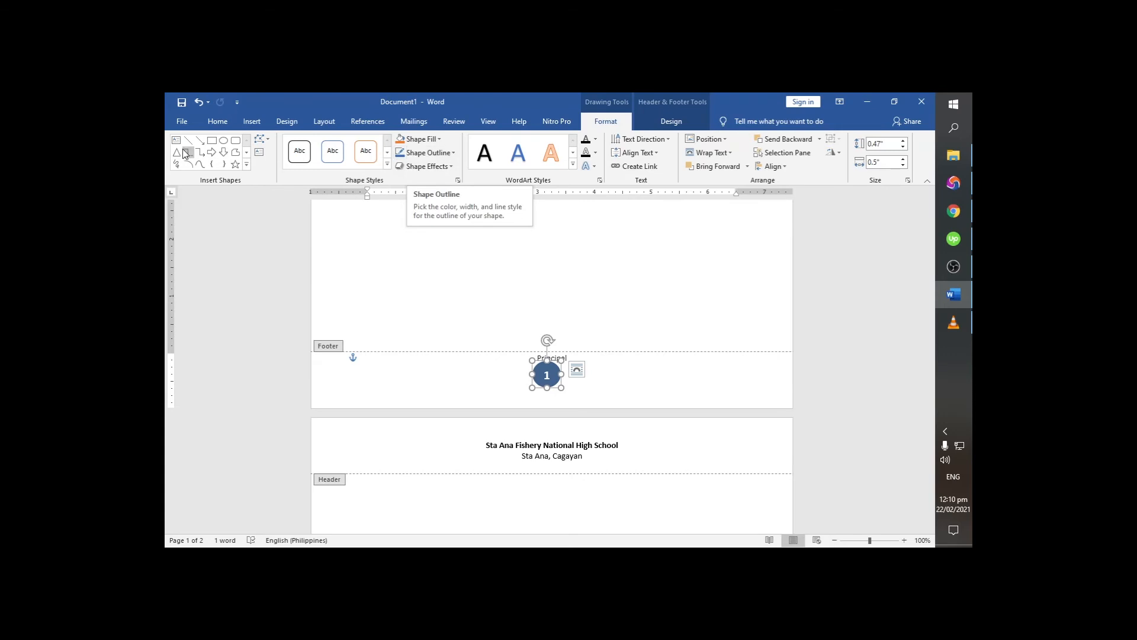
left_click(211, 140)
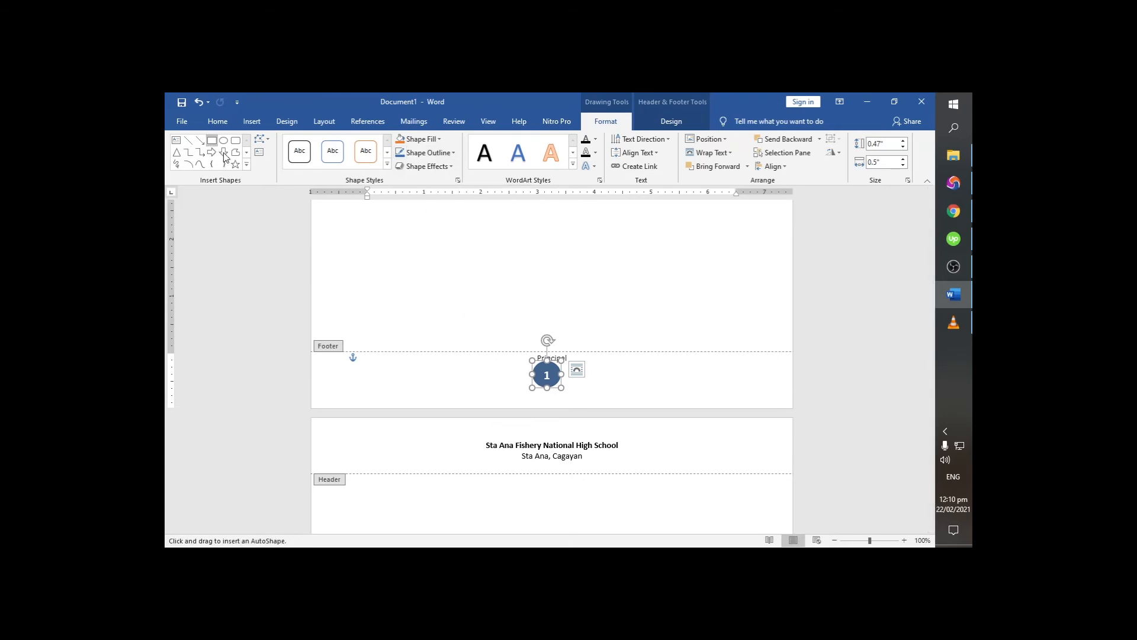
key("Escape")
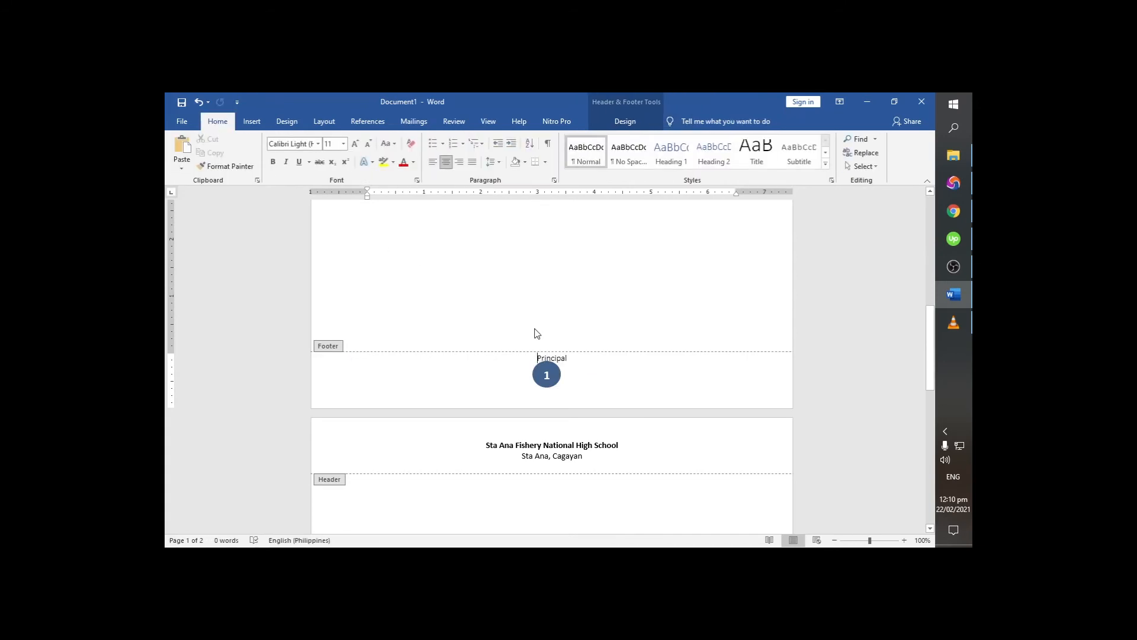
left_click(546, 374)
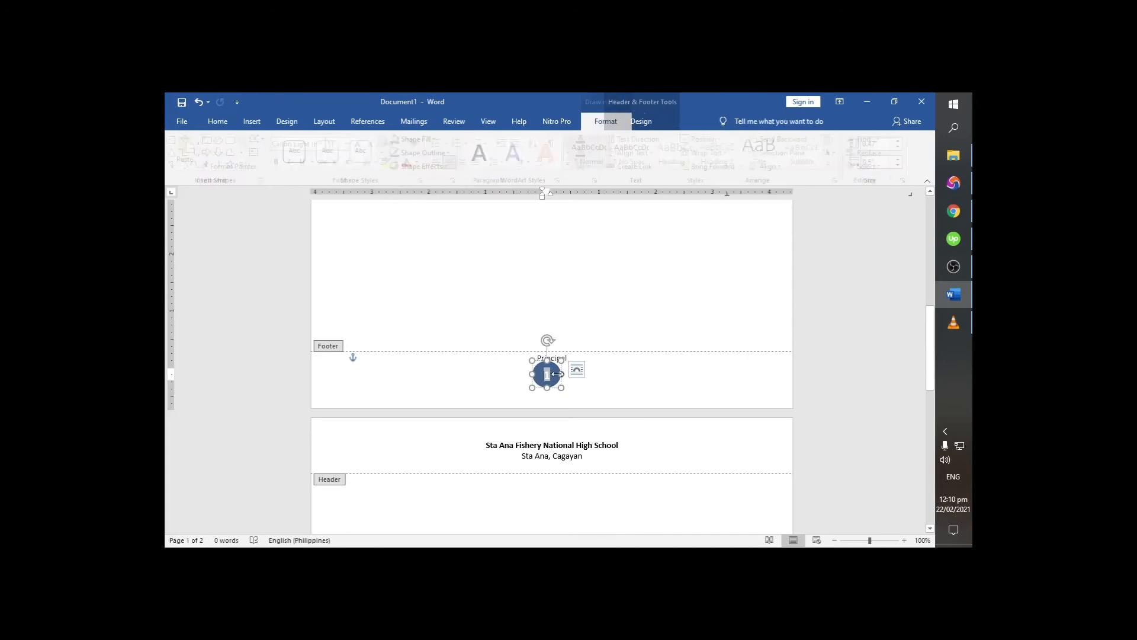
left_click(604, 379)
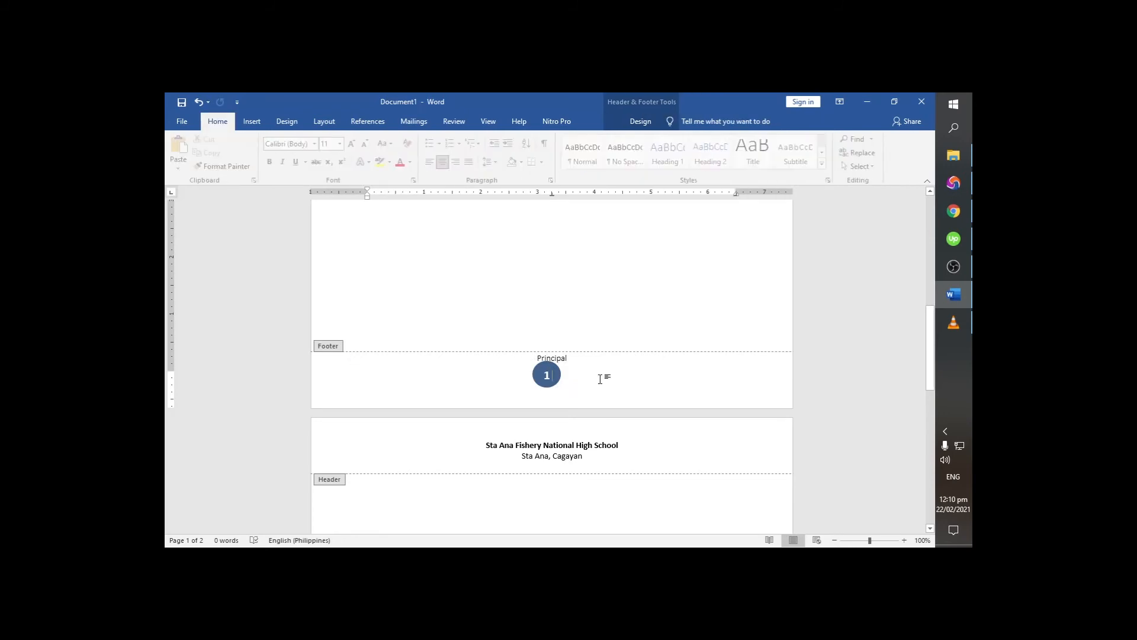
- Set the page numbering to start at 2 and return to the document body
left_click(633, 122)
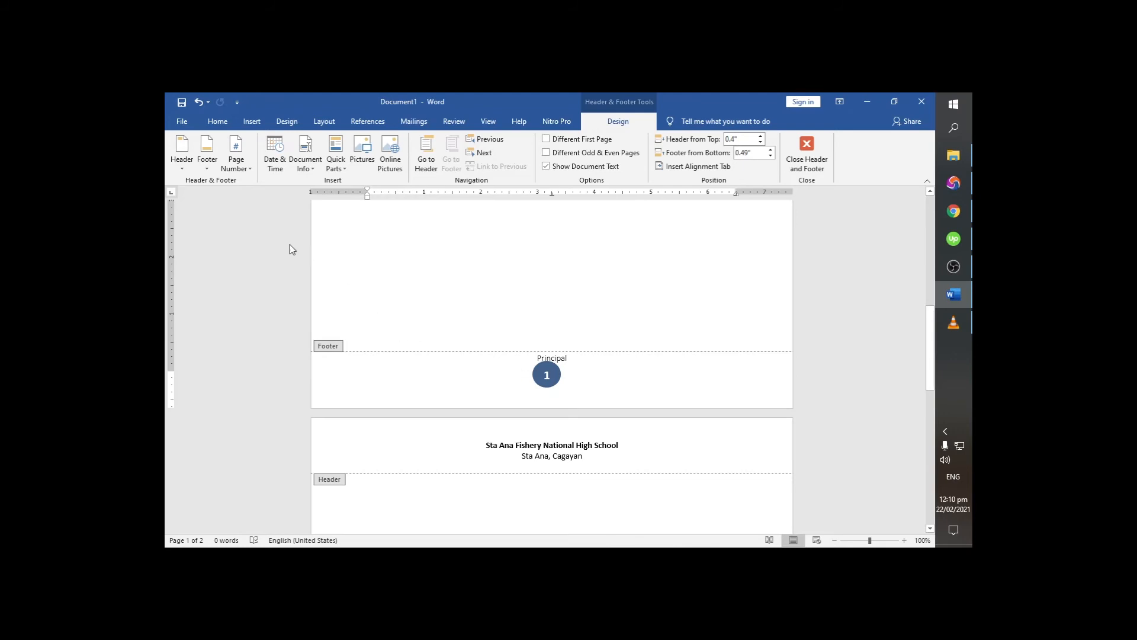
left_click(251, 169)
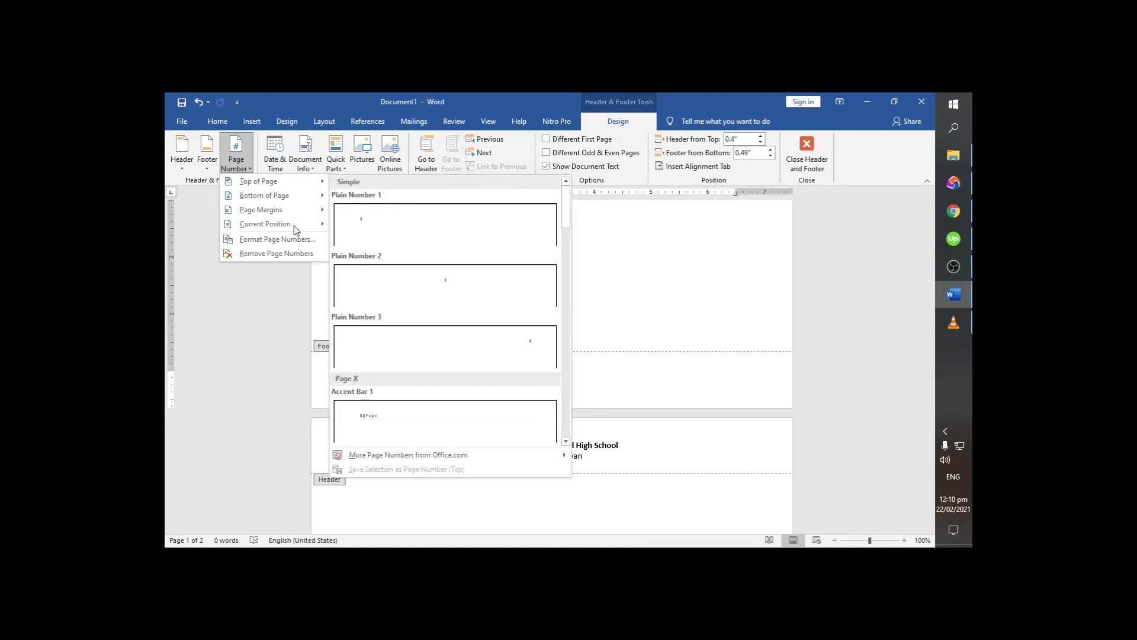
left_click(276, 253)
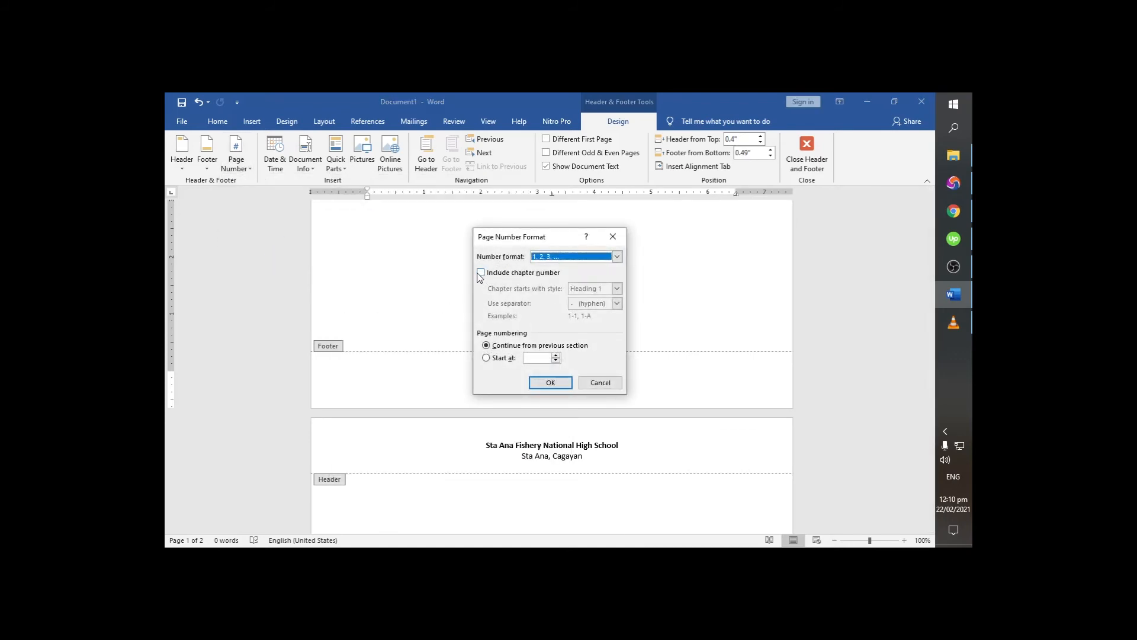
left_click(487, 359)
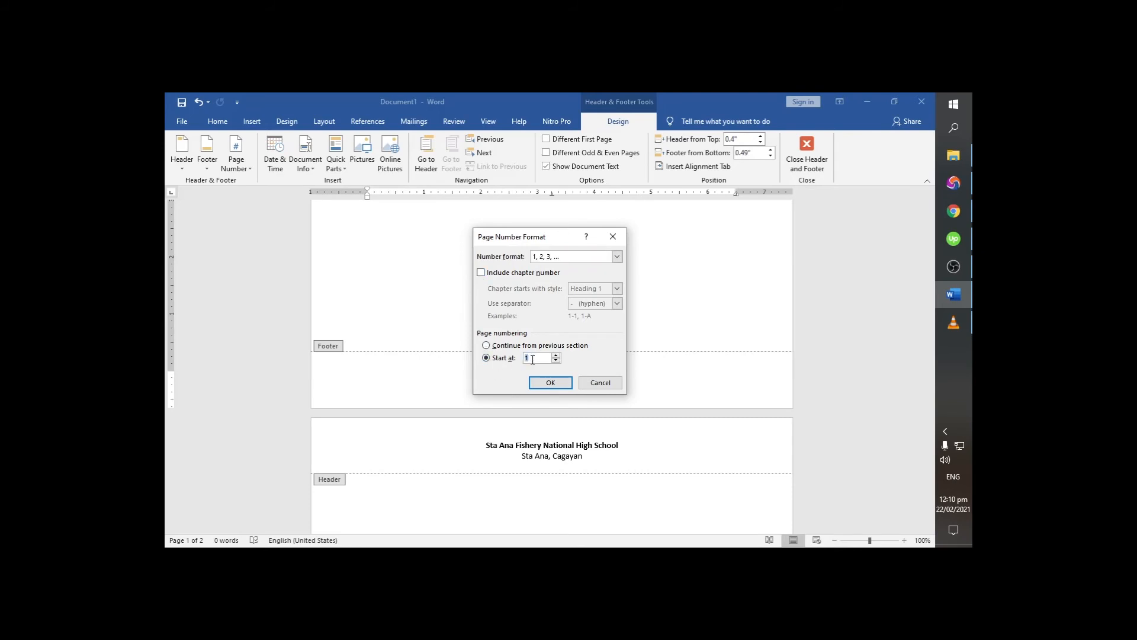
type("2")
left_click(551, 383)
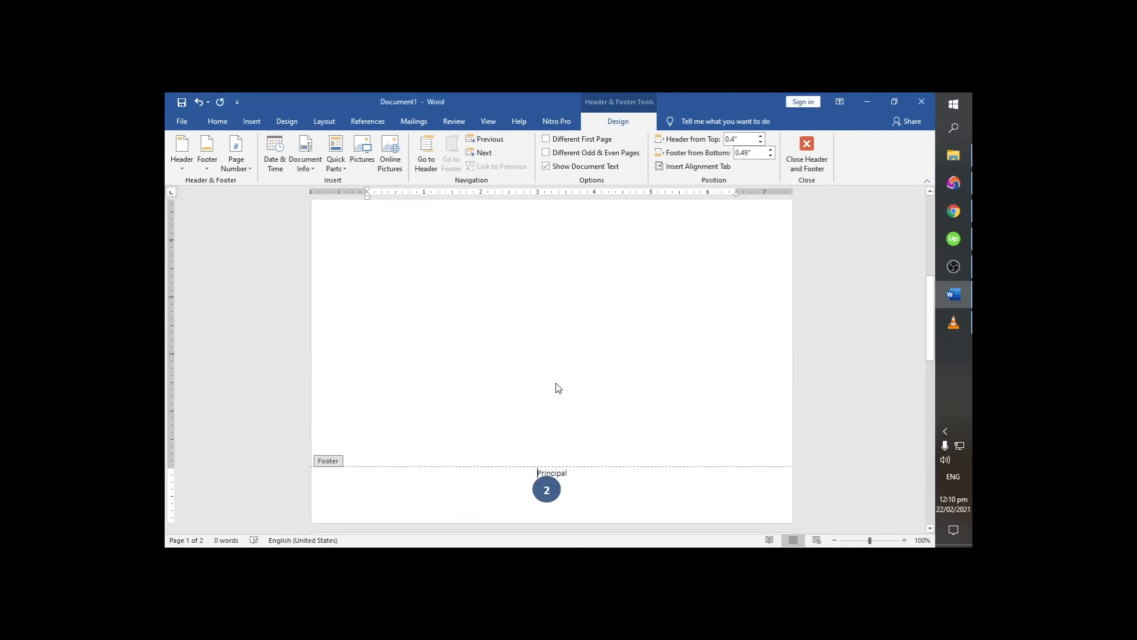
double_click(578, 381)
scroll(573, 376, "down", 8)
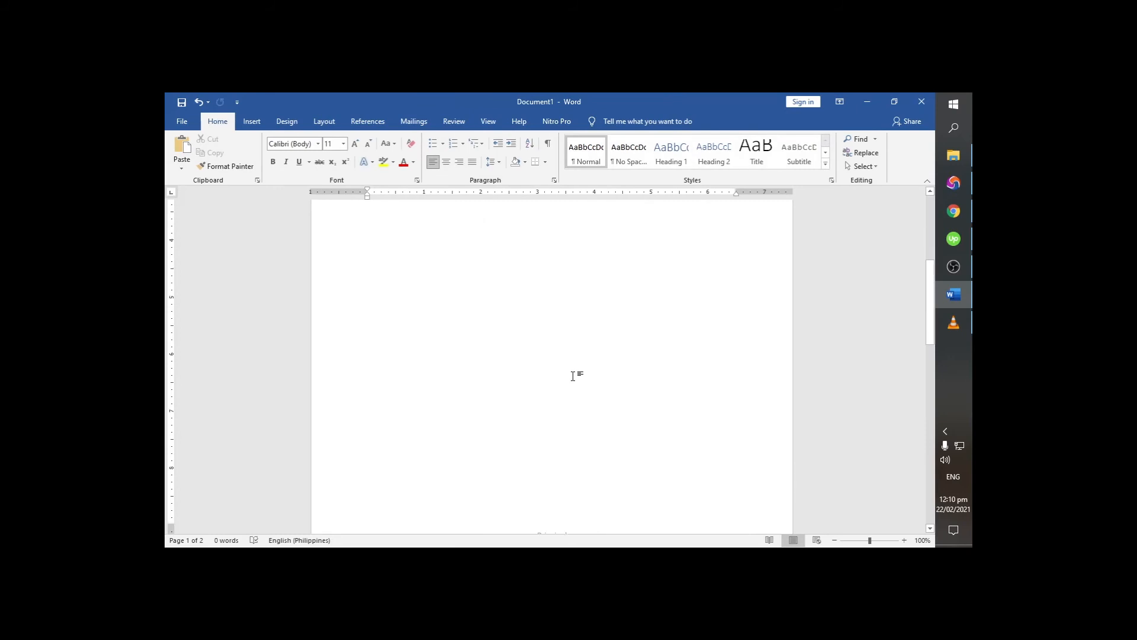
- Check the footer page numbers on both pages against the new starting number
scroll(573, 376, "up", 4)
scroll(560, 367, "down", 3)
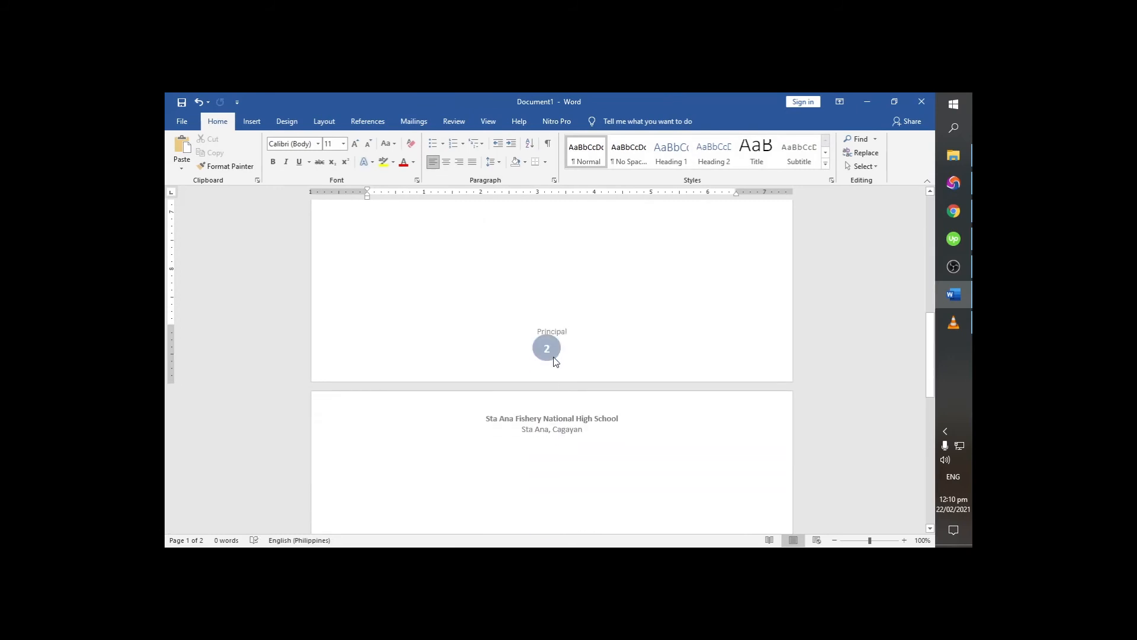
scroll(551, 362, "down", 10)
scroll(548, 408, "down", 1)
scroll(549, 474, "up", 20)
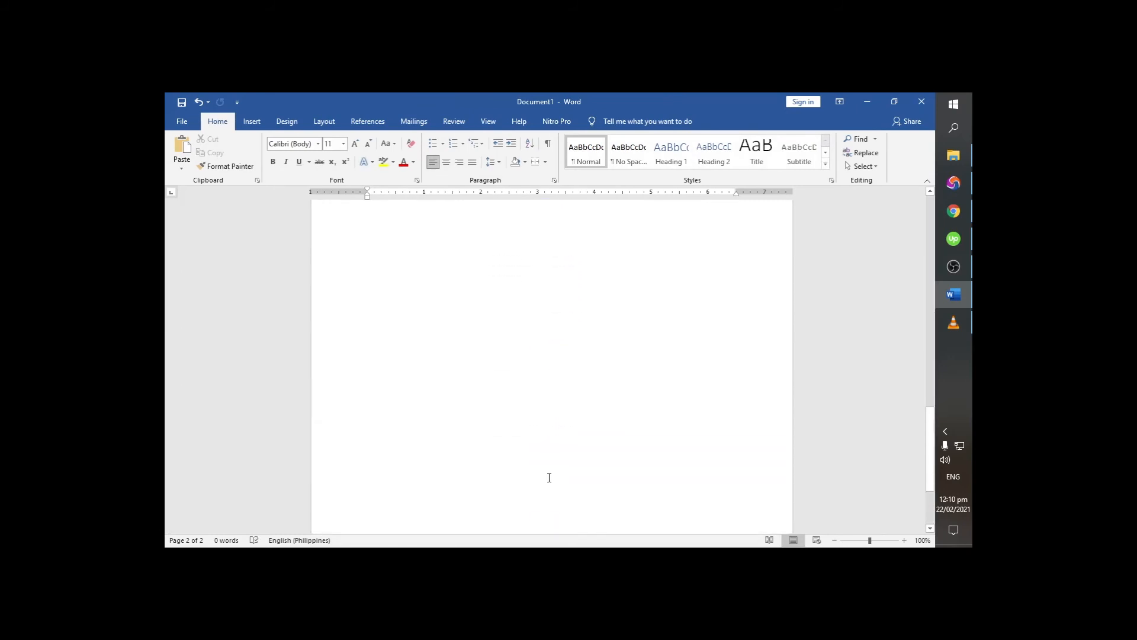
scroll(542, 415, "down", 5)
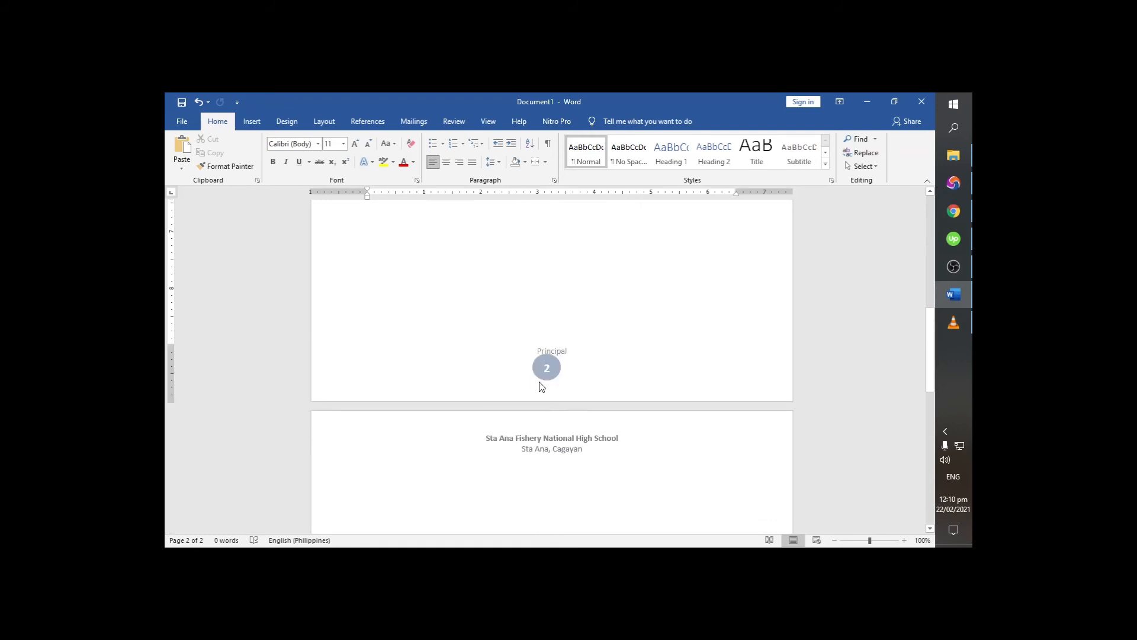
- Reopen the first page's footer, view the available number formats in the page number format settings, cancel and return to the document body
double_click(539, 384)
left_click(236, 154)
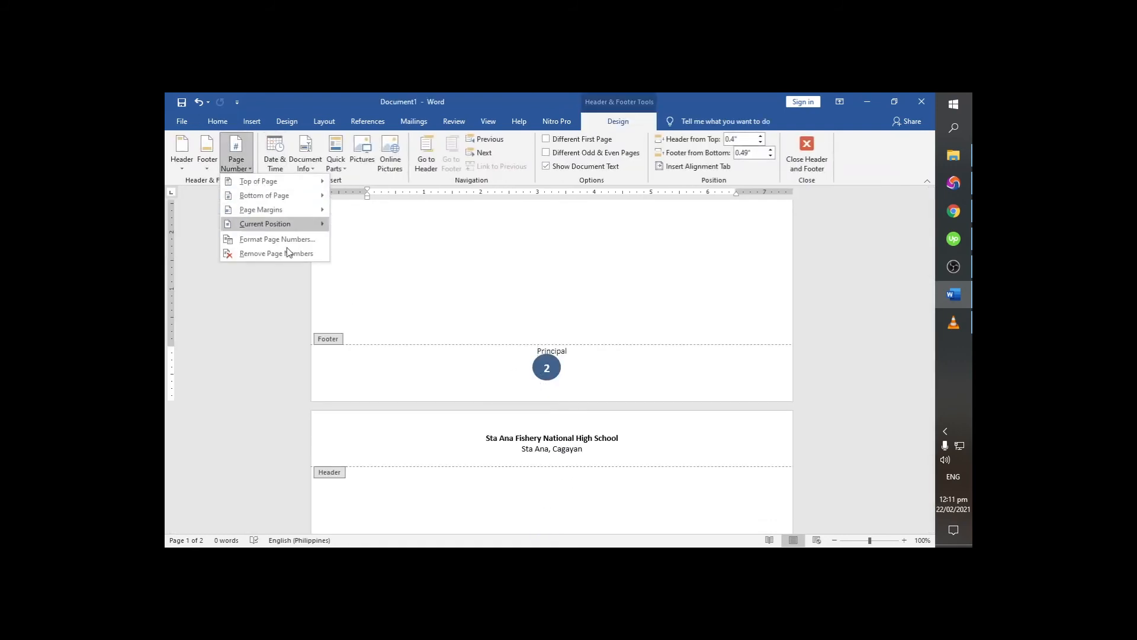
left_click(279, 244)
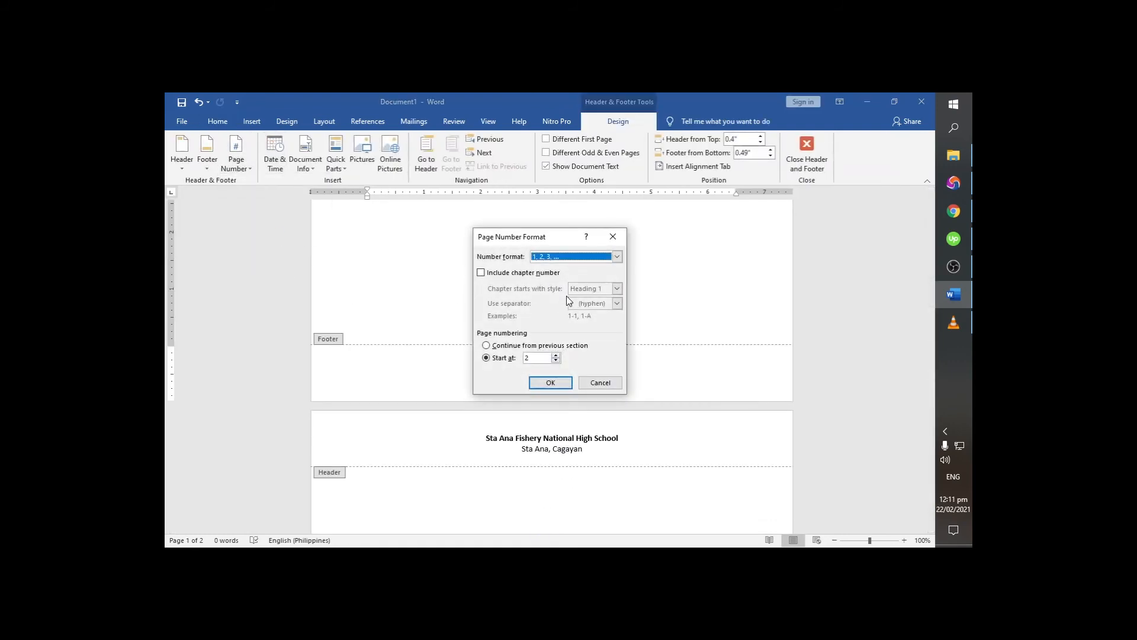
left_click(616, 258)
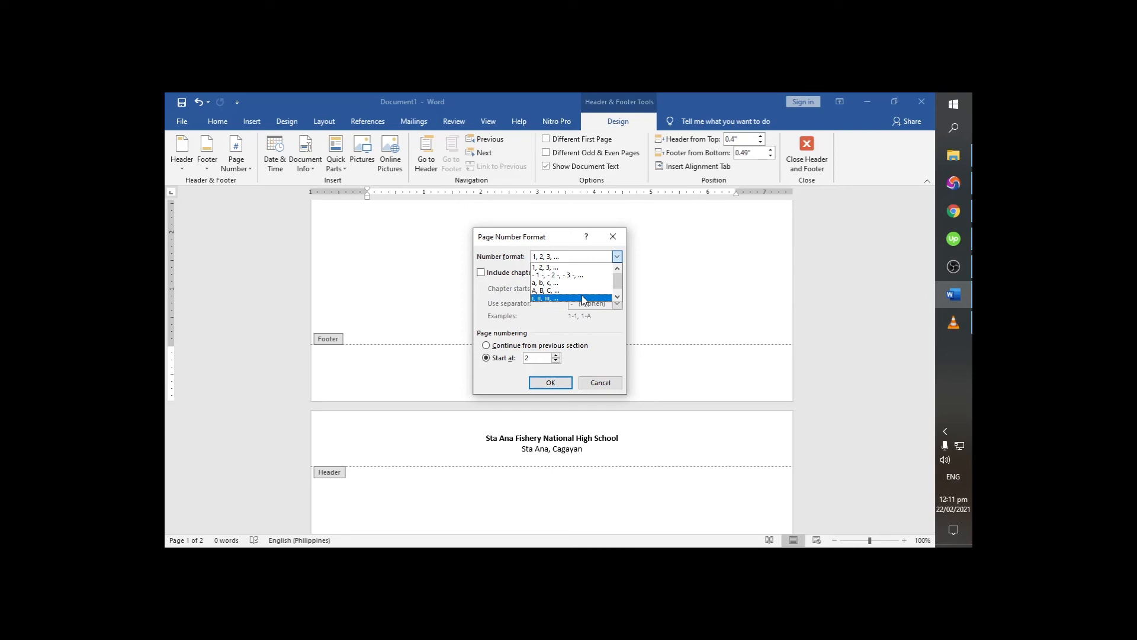
left_click(600, 383)
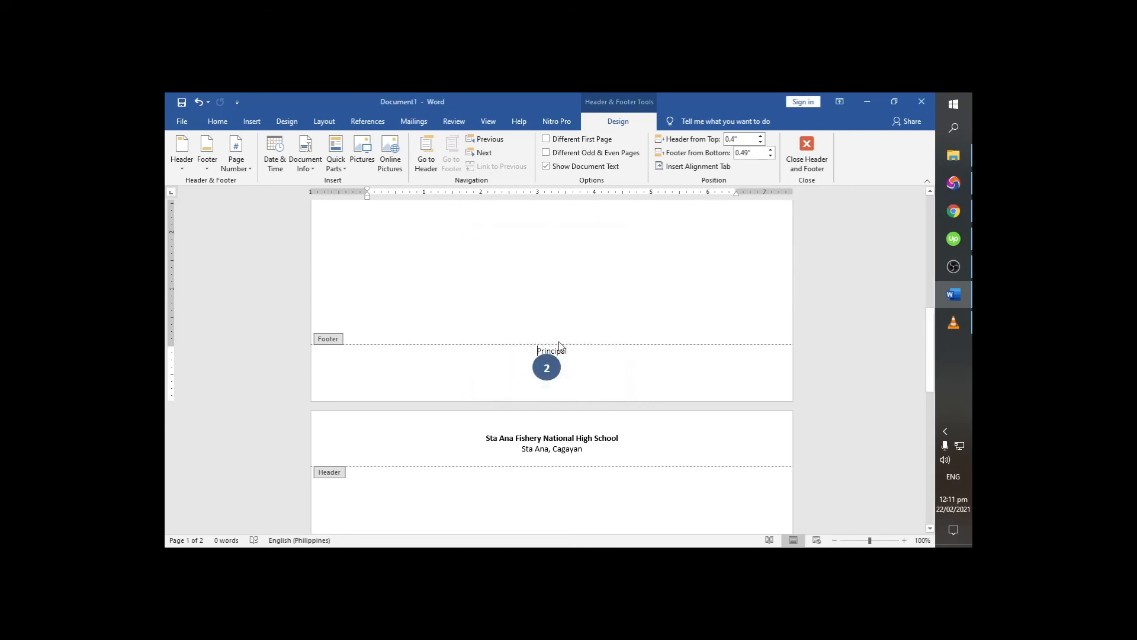
double_click(582, 295)
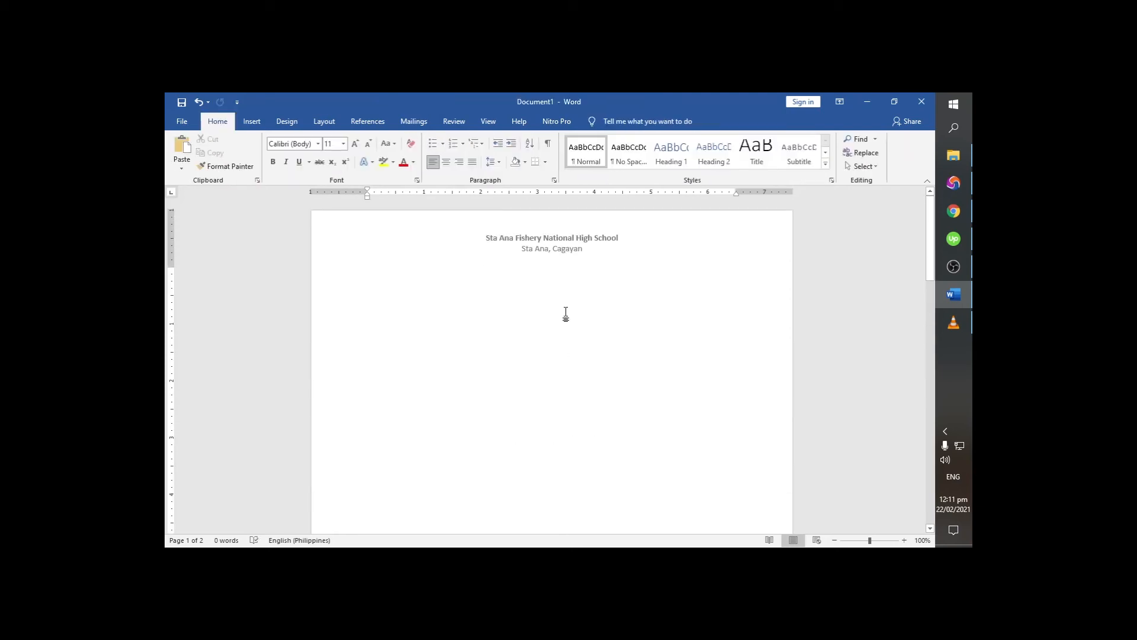
- Review the finished header, footer and page numbers across both pages, ending at the start of the document
scroll(566, 315, "down", 10)
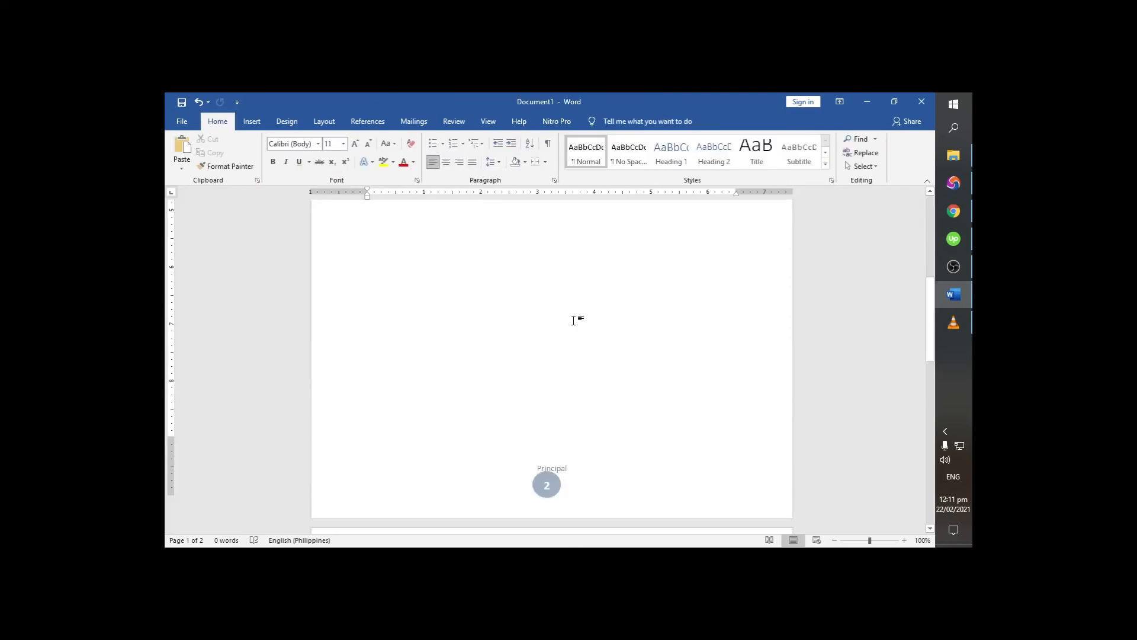
scroll(576, 329, "down", 6)
scroll(575, 330, "up", 18)
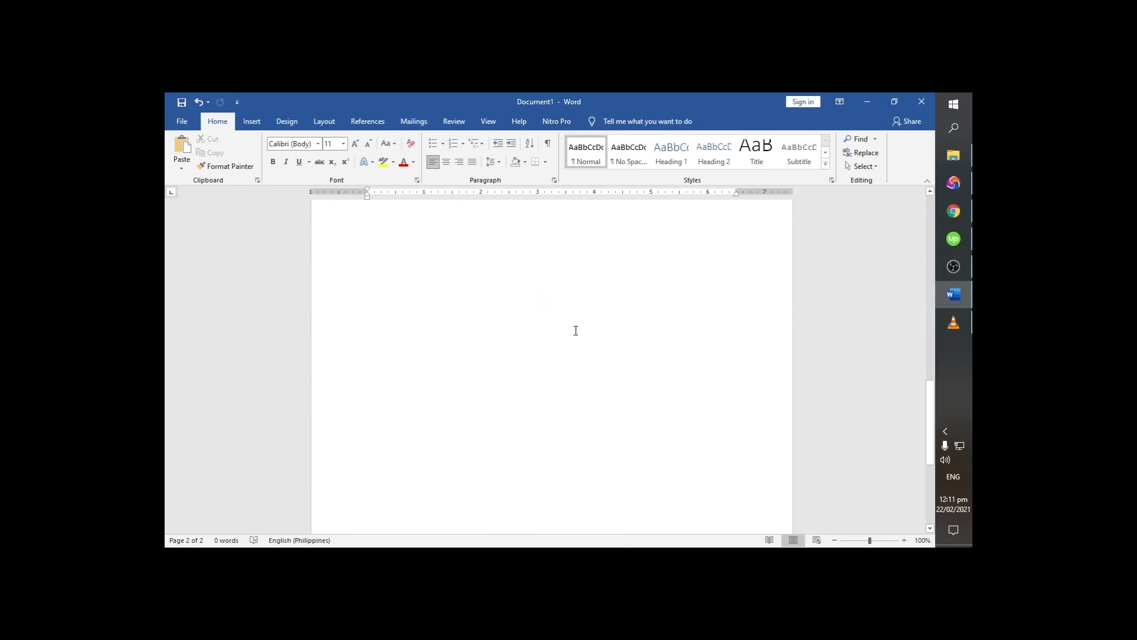
scroll(575, 332, "up", 3)
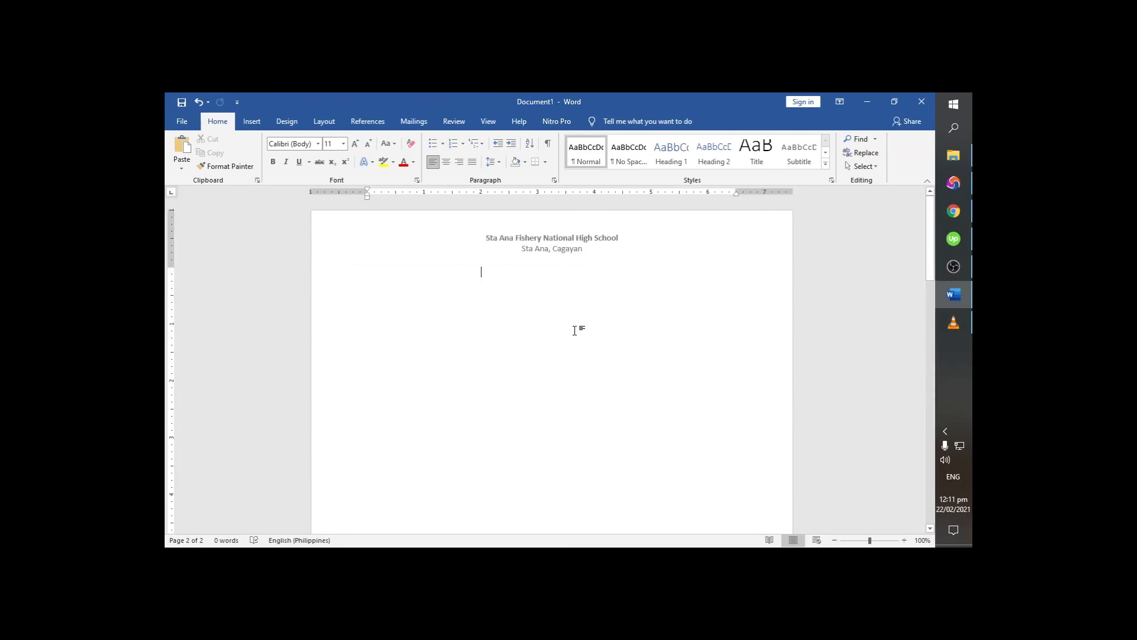